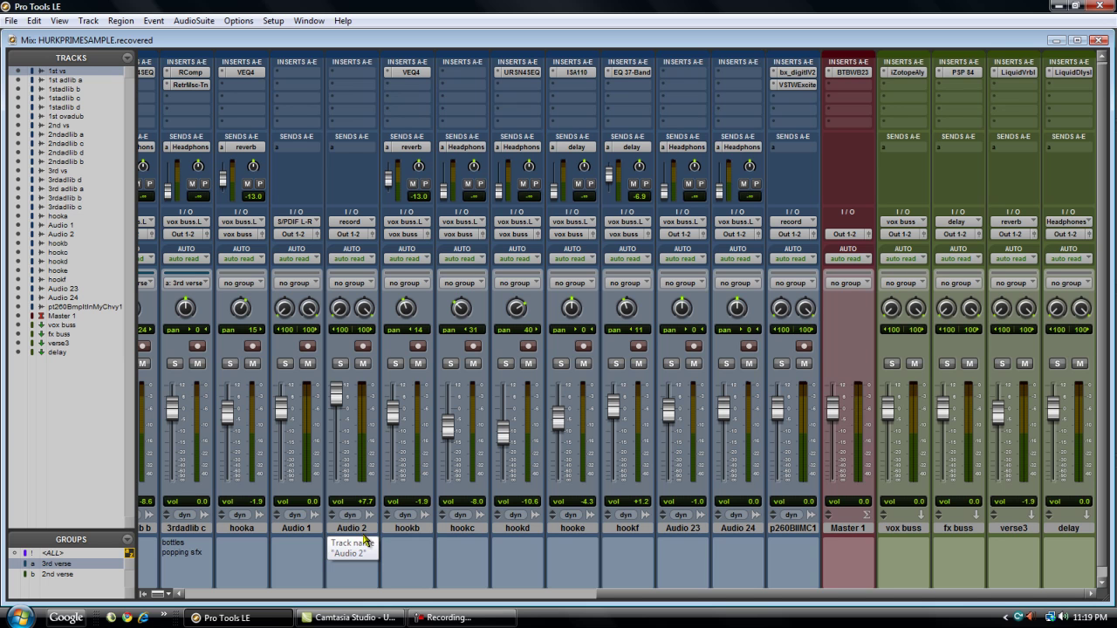
Move the hooka track between Audio 2 and hookb so that the hook tracks sit side by side
left_click_drag(242, 528, 389, 536)
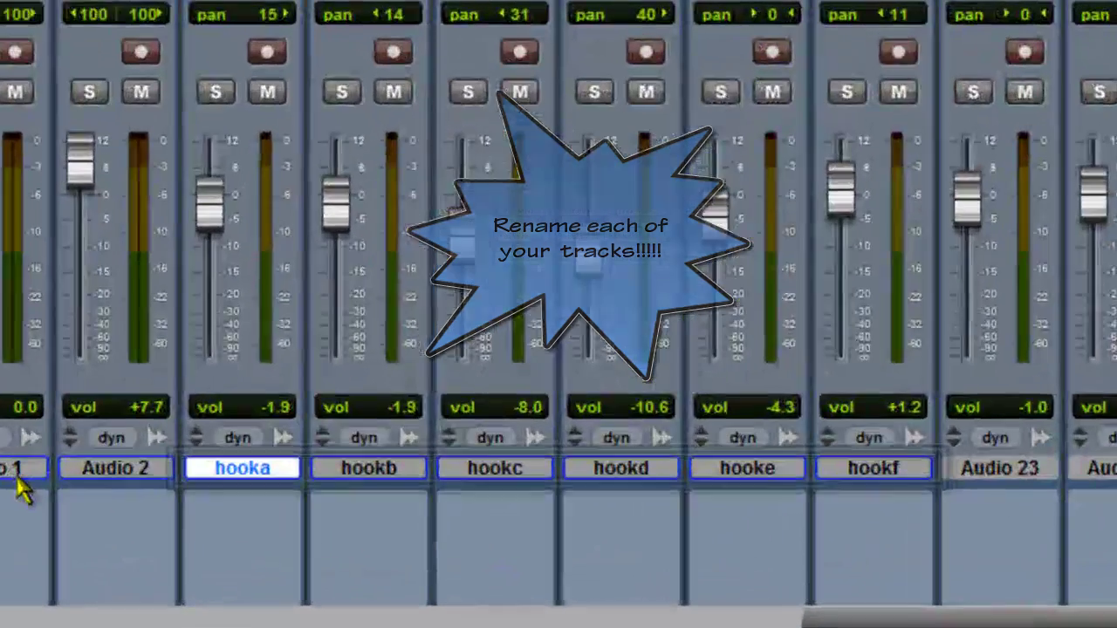
left_click_drag(301, 530, 306, 534)
left_click_drag(144, 495, 32, 494)
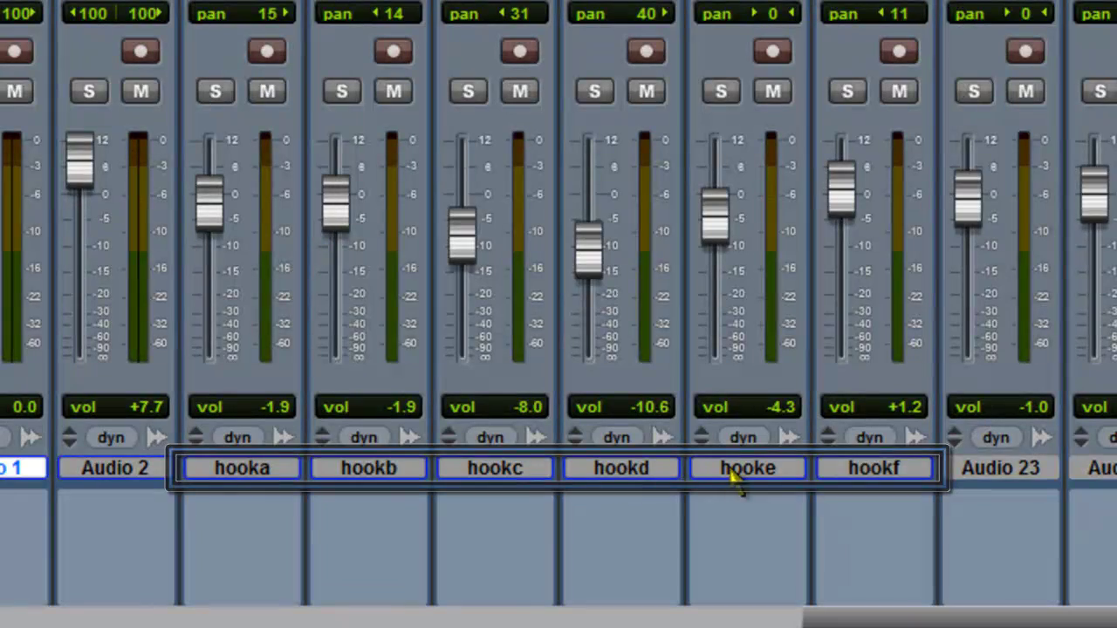
left_click_drag(903, 471, 723, 480)
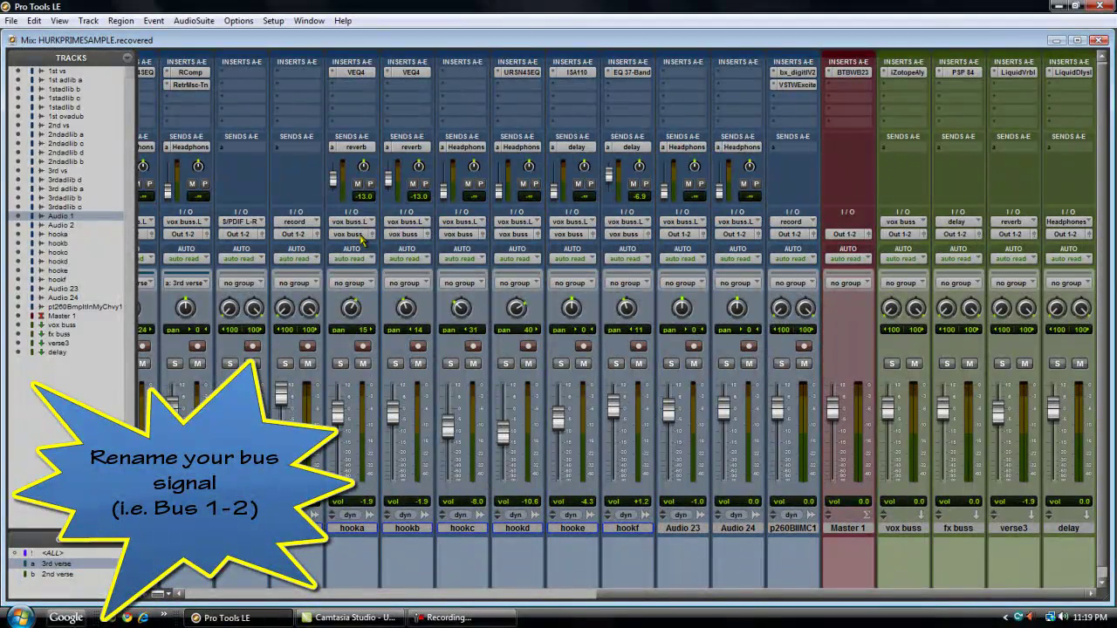
Rename the hooka track's output bus as "Bus1-2"
right_click(361, 241)
left_click(384, 255)
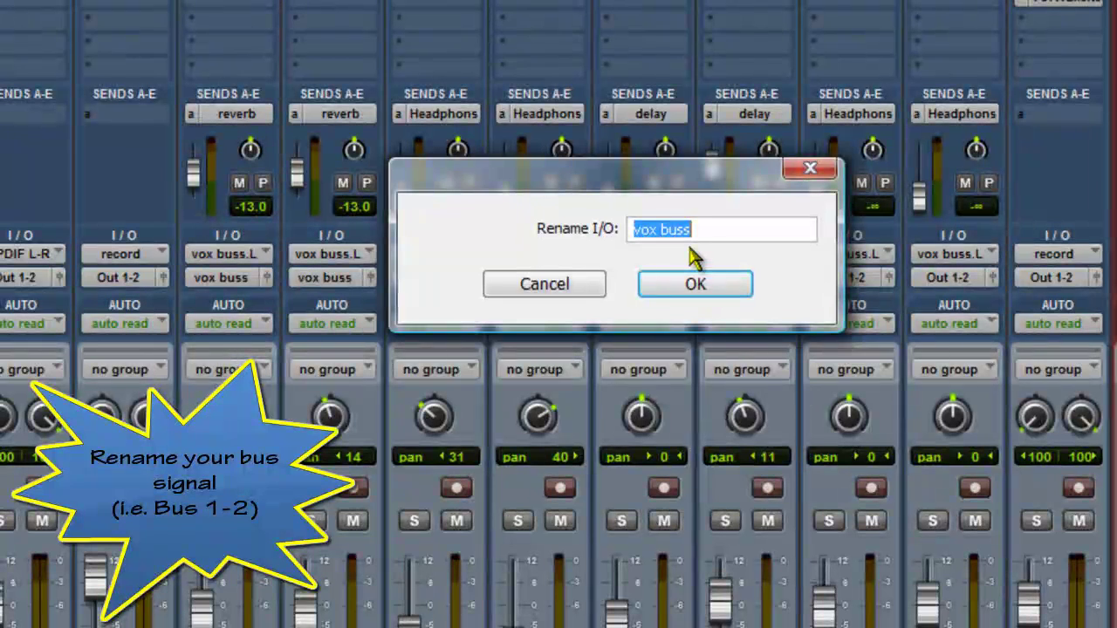
type("Bus1-2")
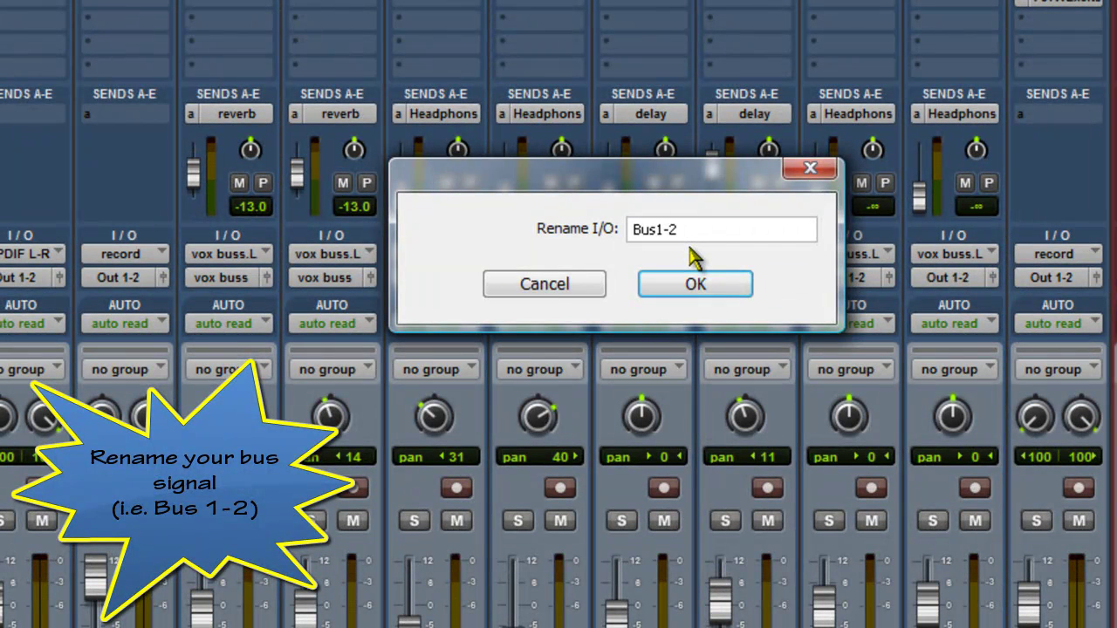
key("Return")
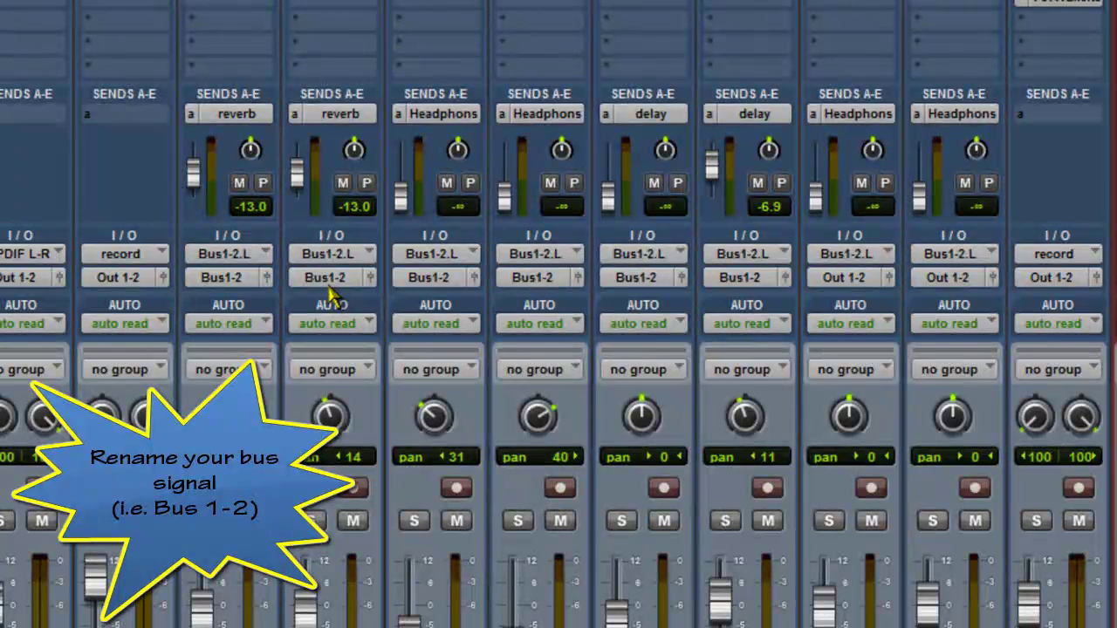
Route the hooka track's output to the Out 1-2 interface output
left_click(247, 278)
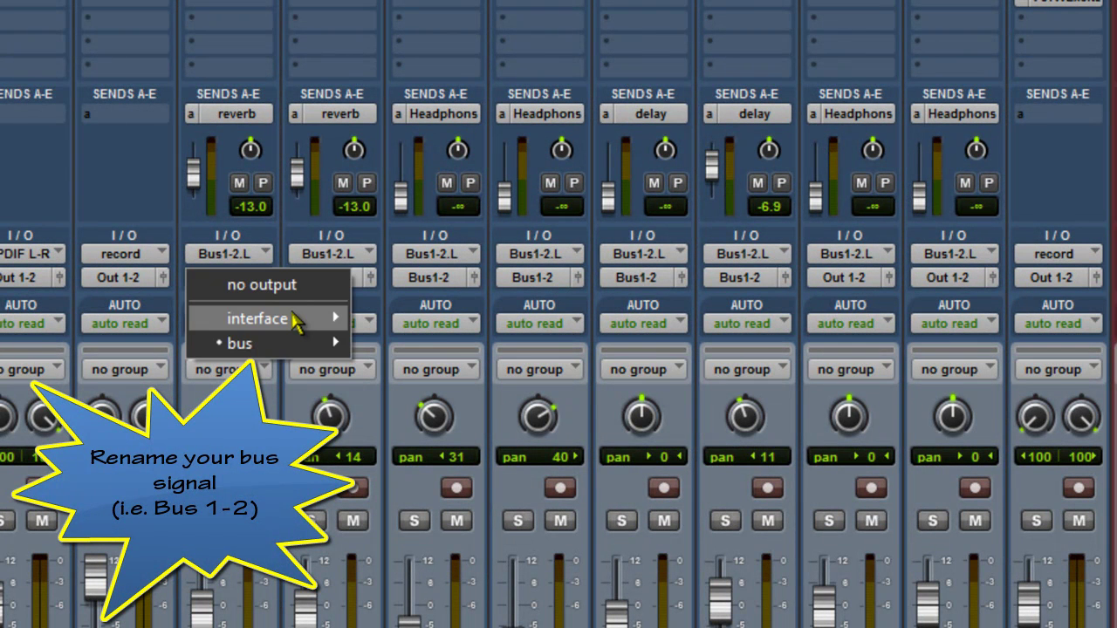
mouse_move(296, 321)
left_click(404, 321)
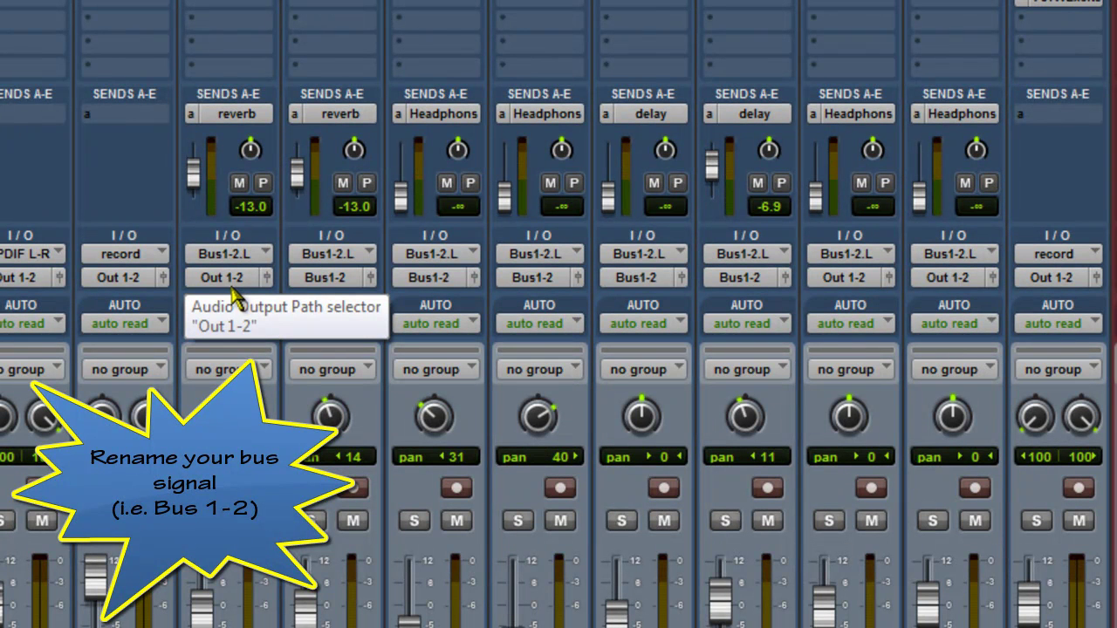
Route the hooka track's output to the Bus1-2 stereo bus
left_click(229, 285)
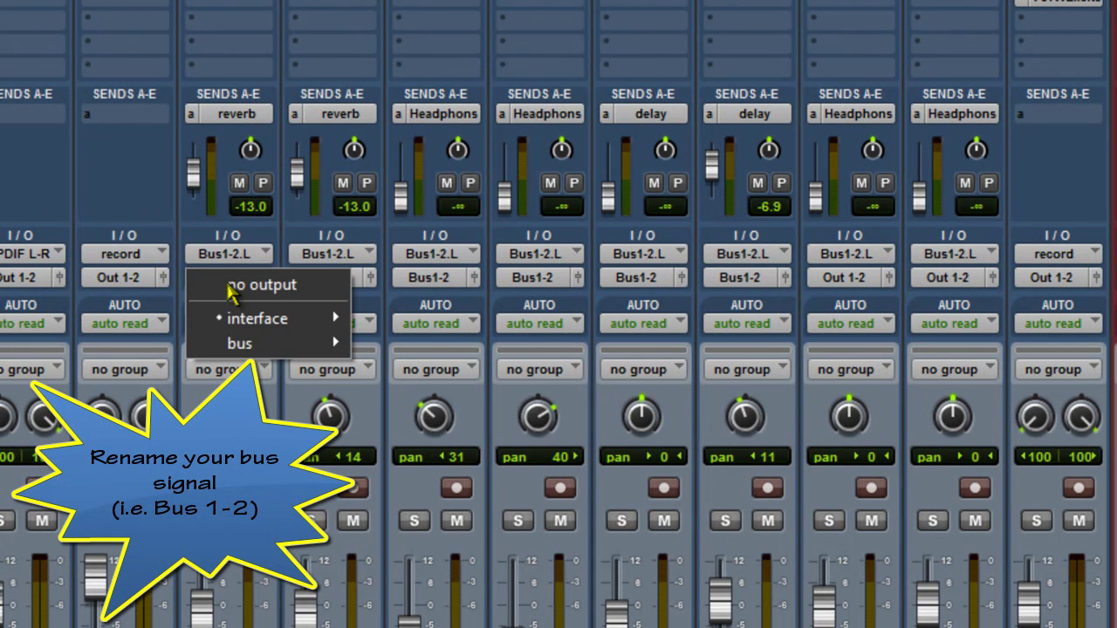
mouse_move(246, 343)
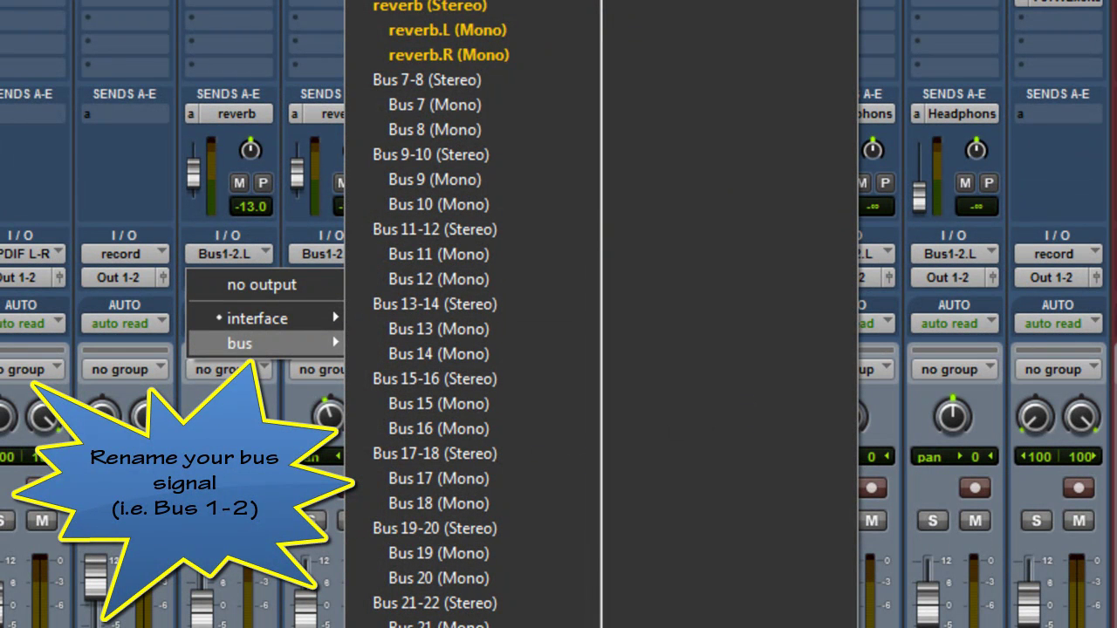
key("Return")
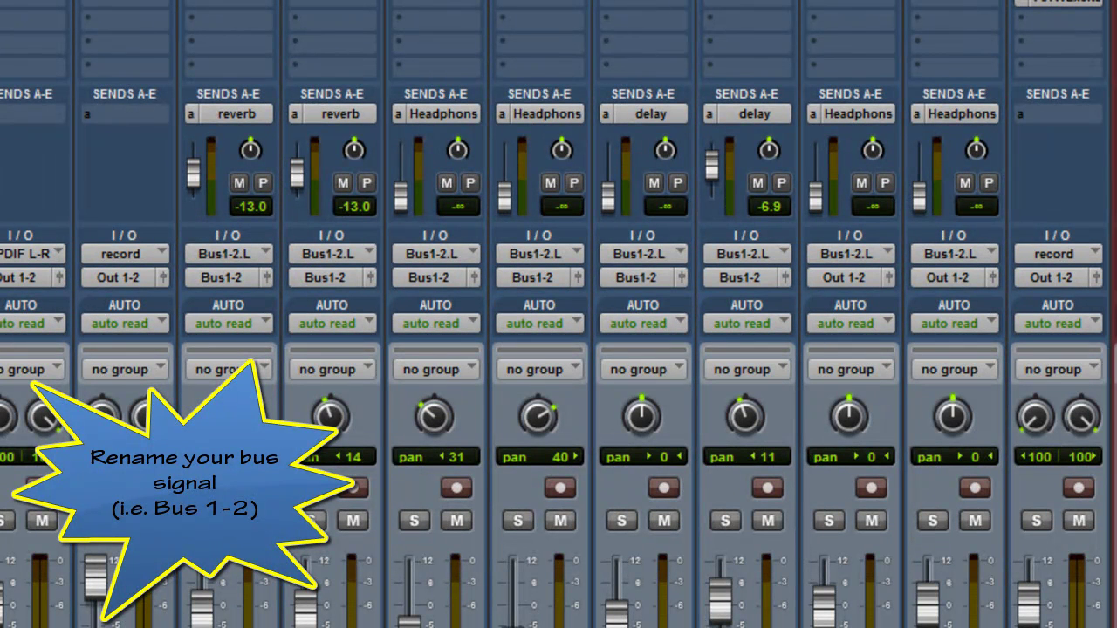
Rename the hooka track's output bus as "vox buss"
right_click(225, 285)
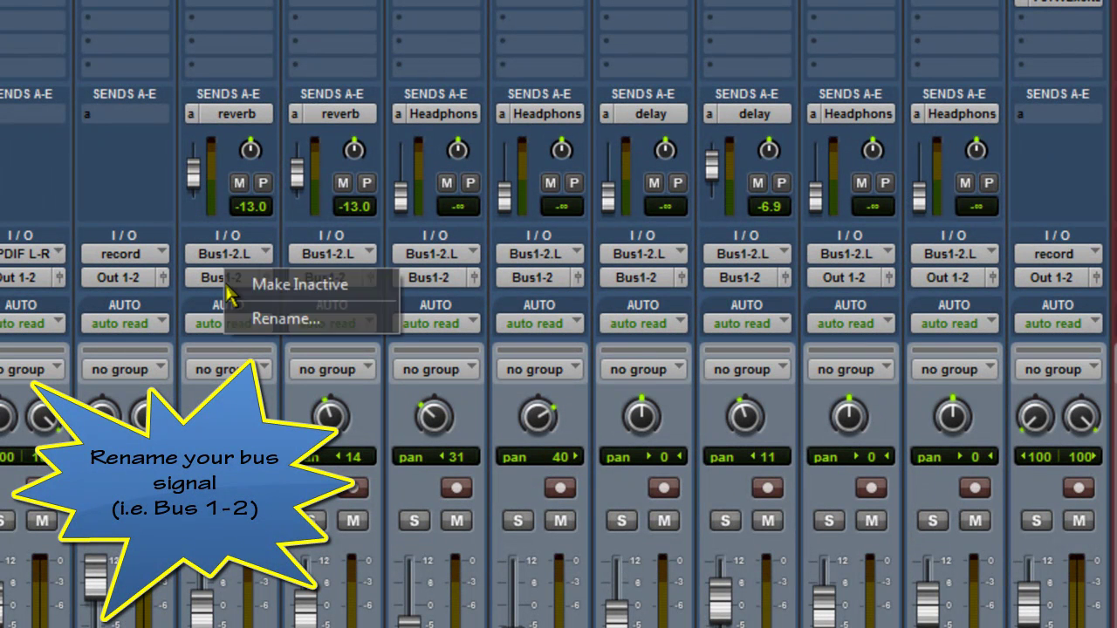
left_click(259, 321)
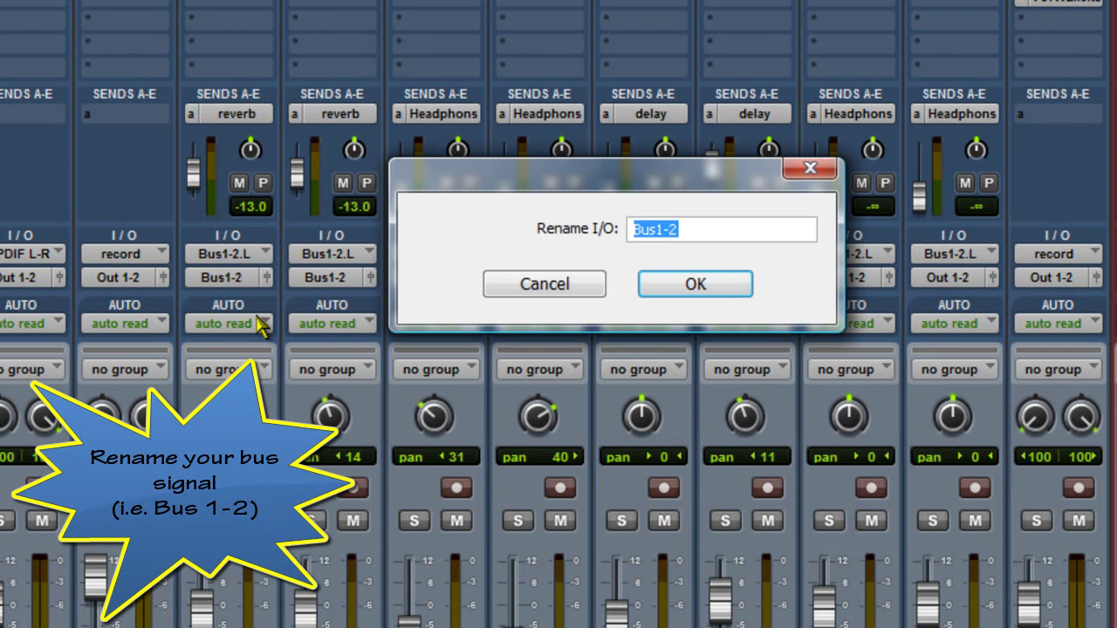
type("vox buss")
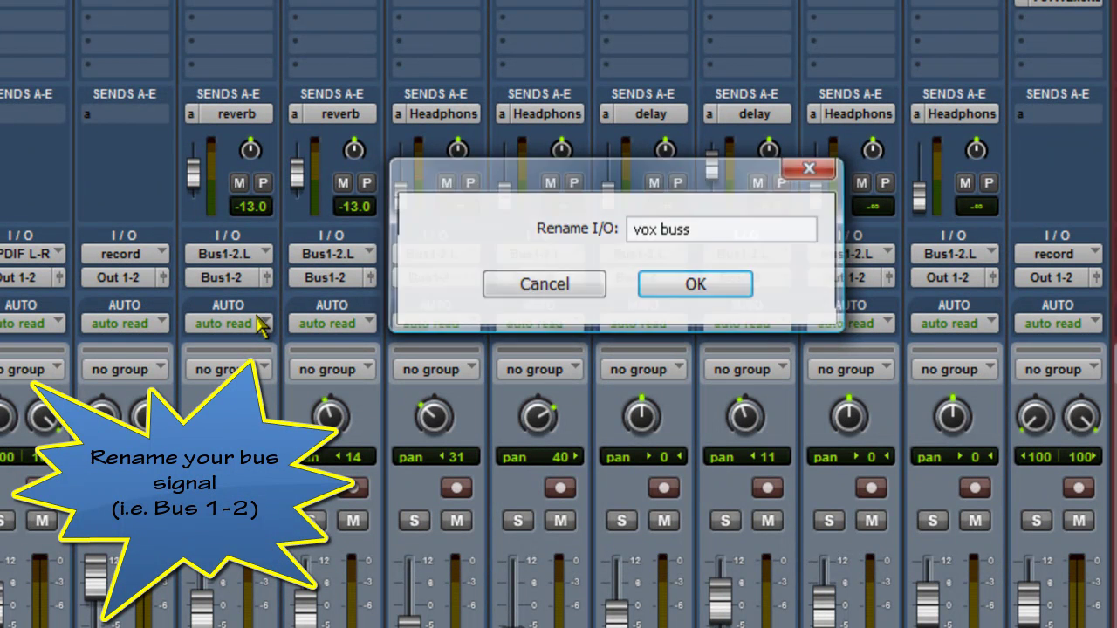
key("Return")
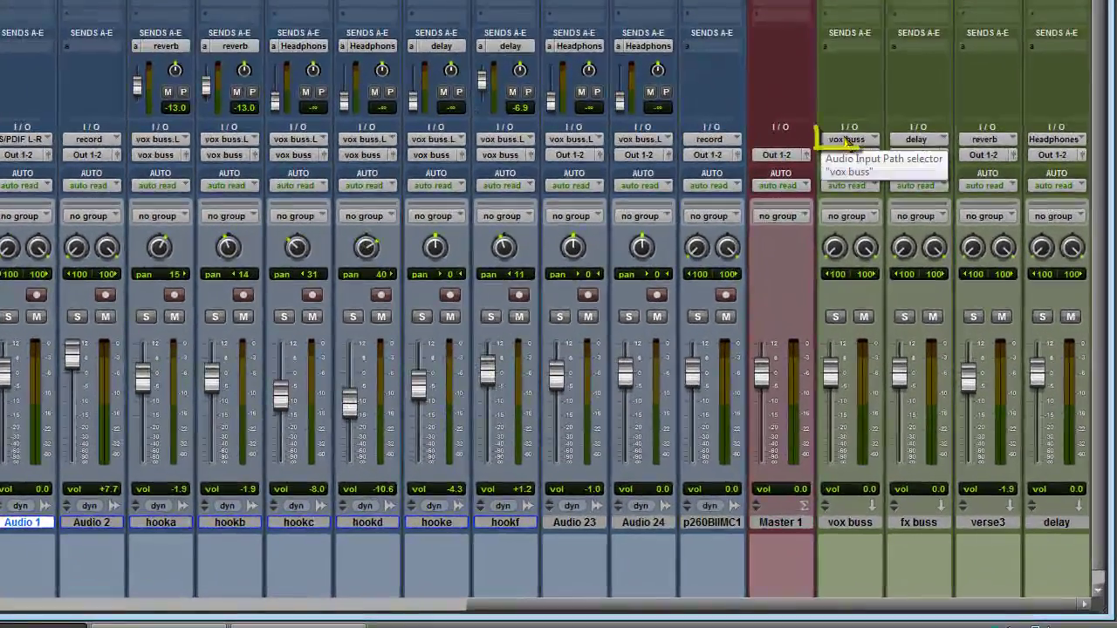
Rename the input bus of the vox buss aux track as "Bus 1-2"
right_click(889, 203)
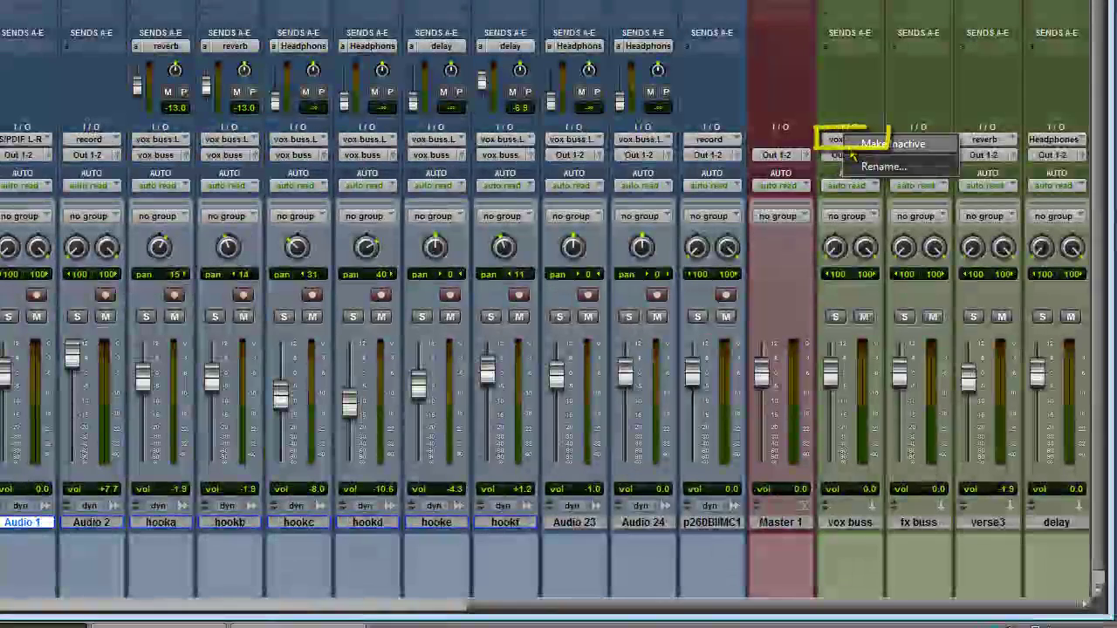
left_click(873, 166)
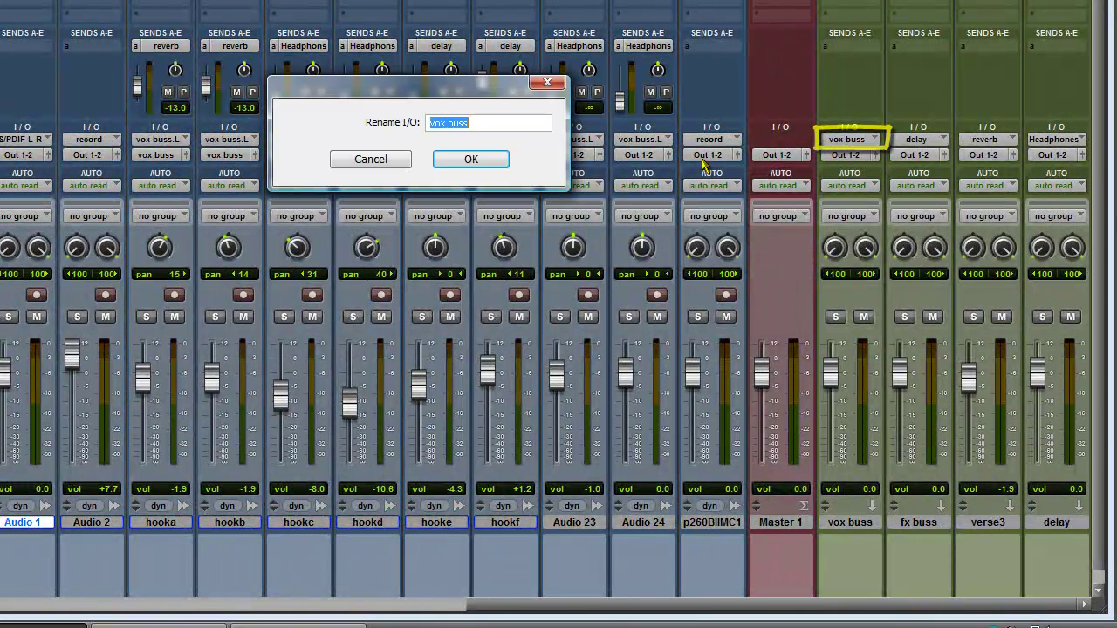
type("b")
type("us")
type("-12")
type("Bu")
key("Return")
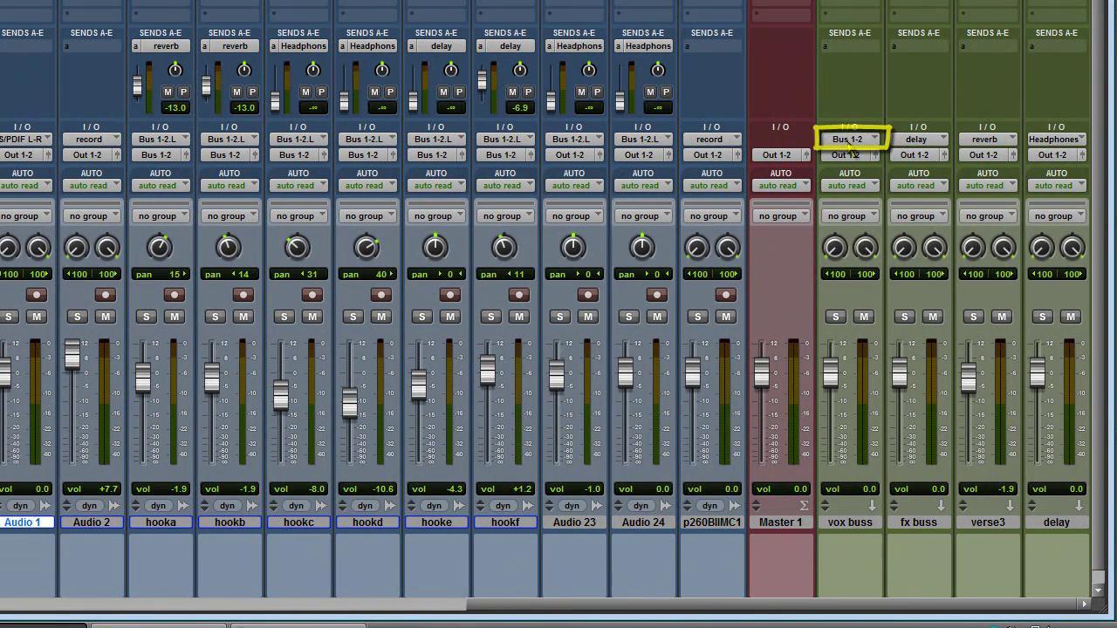
Rename the input bus of the vox buss aux track as "vox buss"
right_click(847, 145)
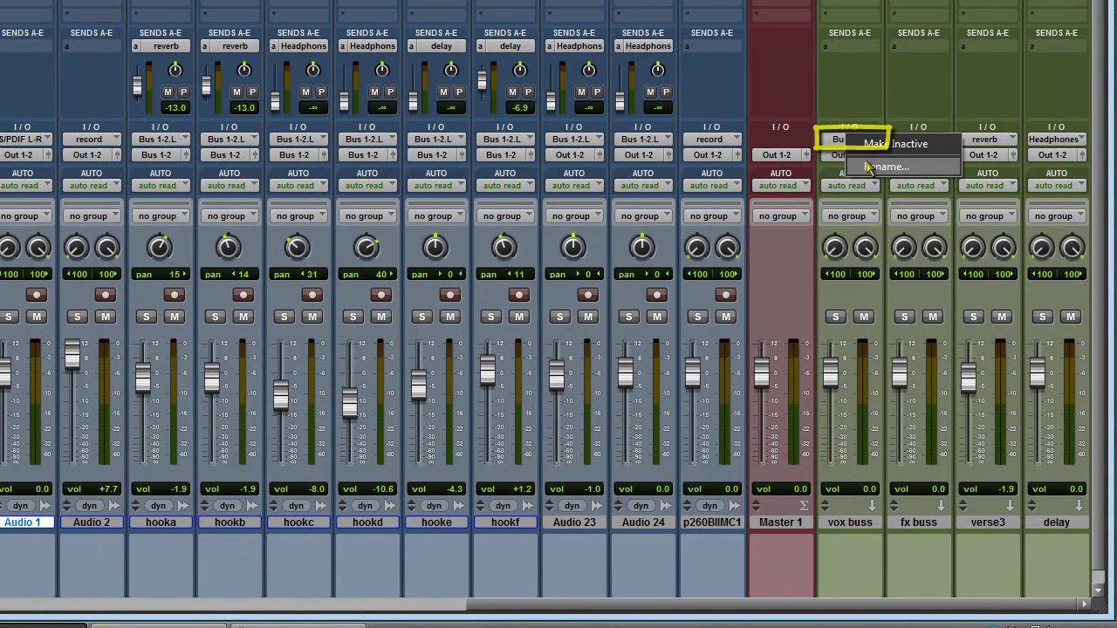
left_click(881, 166)
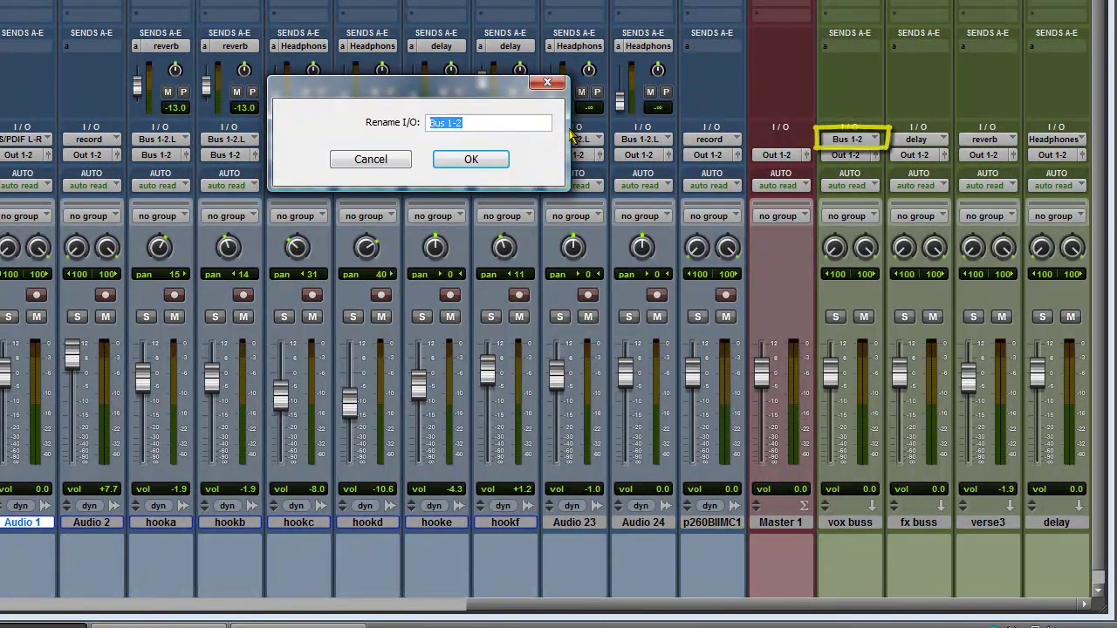
type("vox buss")
key("Return")
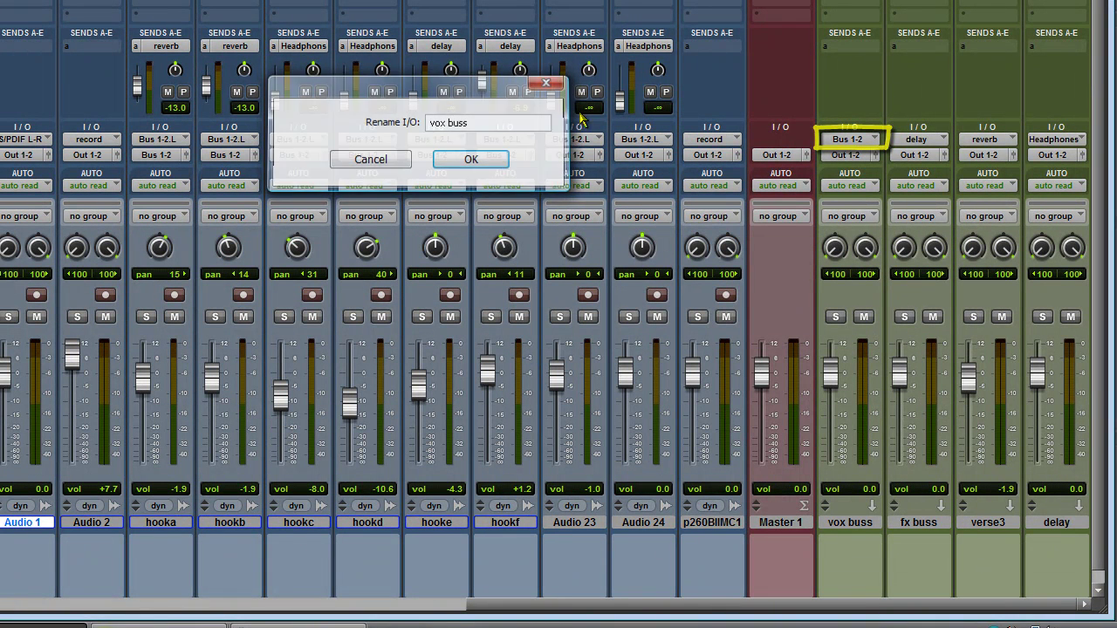
Set the vox buss aux track to no input, and reassign its input to the vox buss (Stereo) bus
left_click(844, 142)
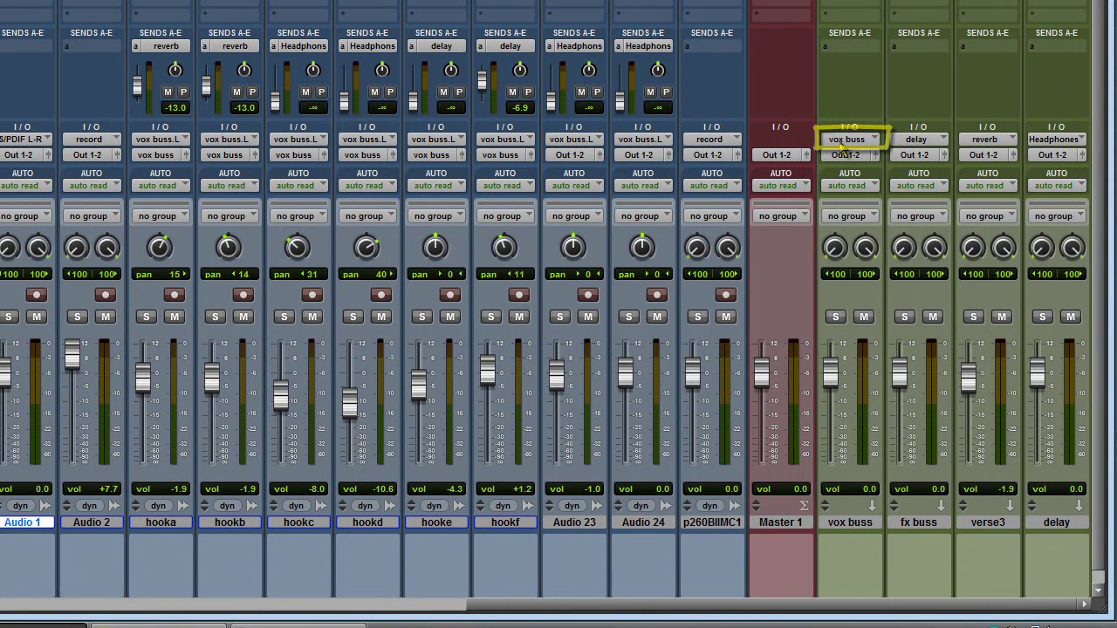
left_click(956, 183)
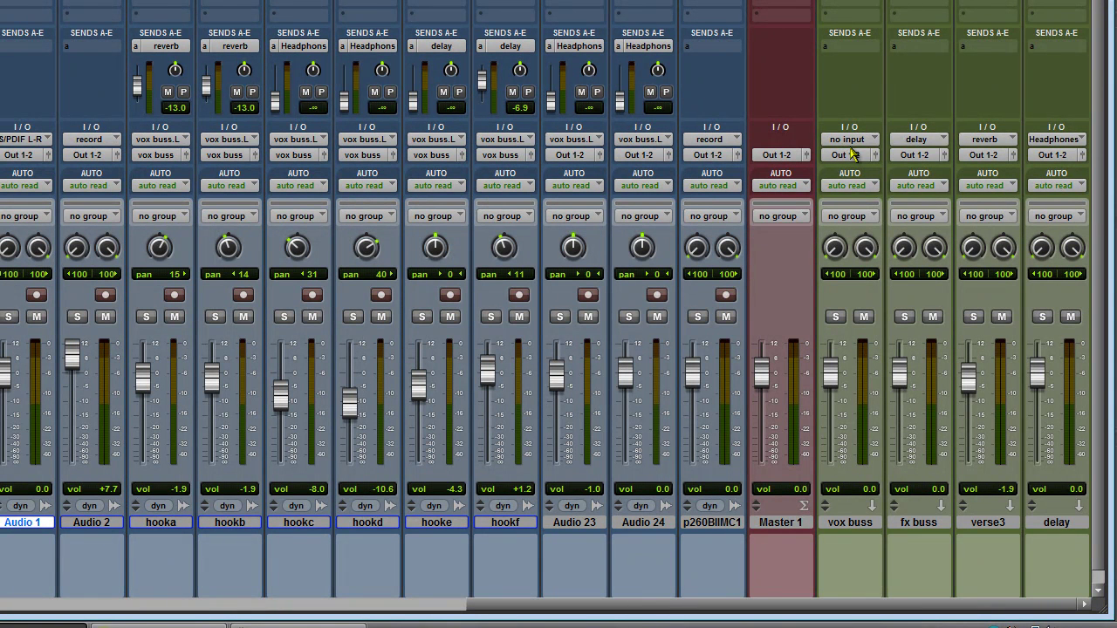
left_click(851, 145)
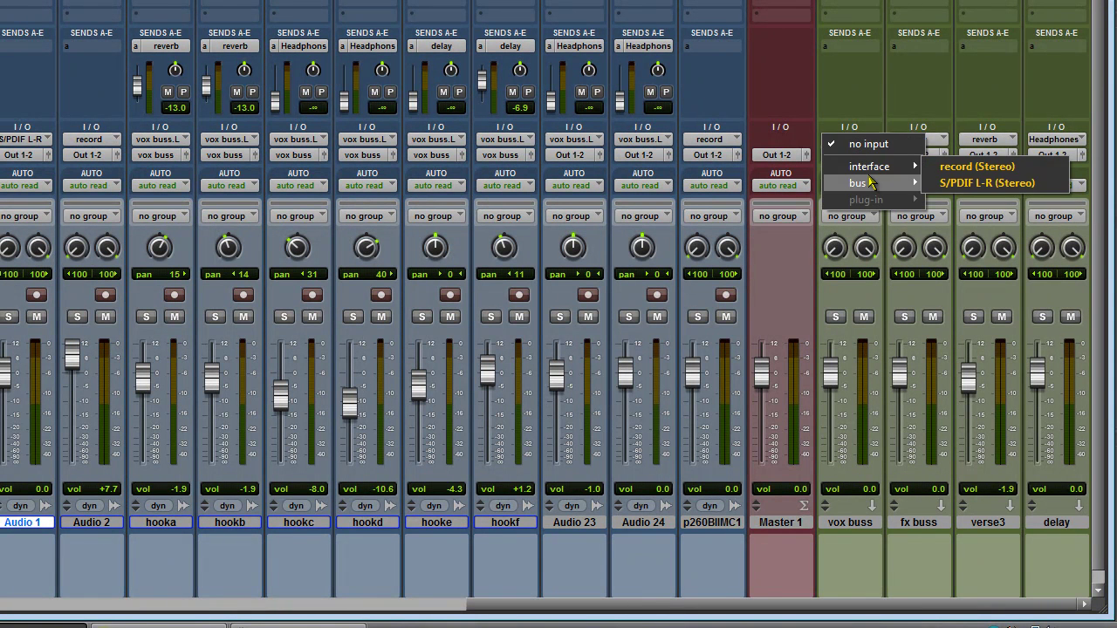
mouse_move(871, 184)
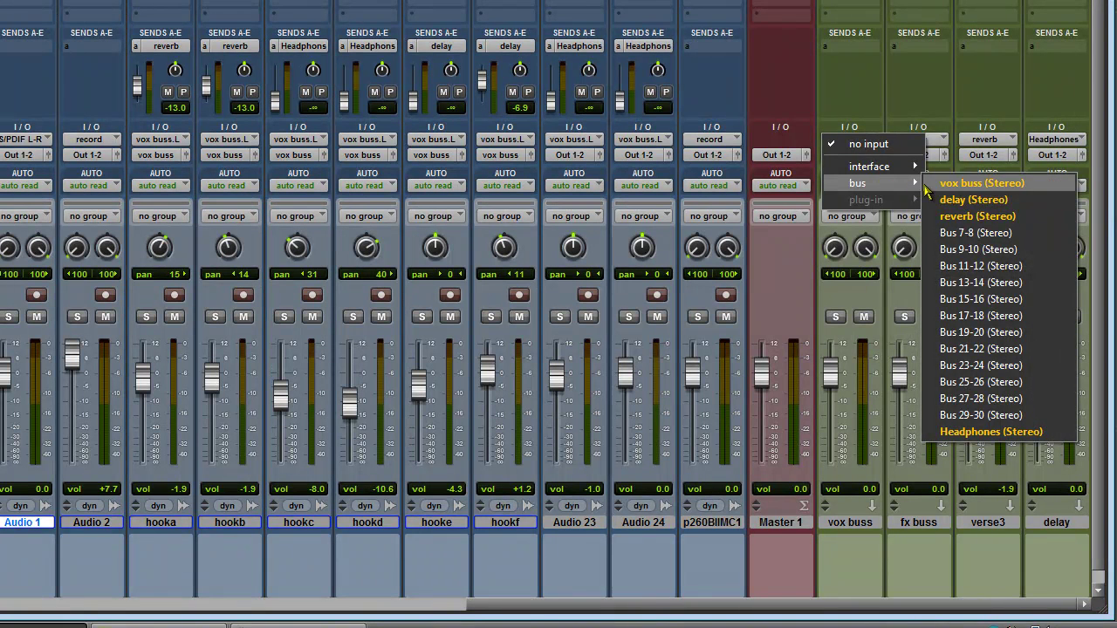
left_click(955, 185)
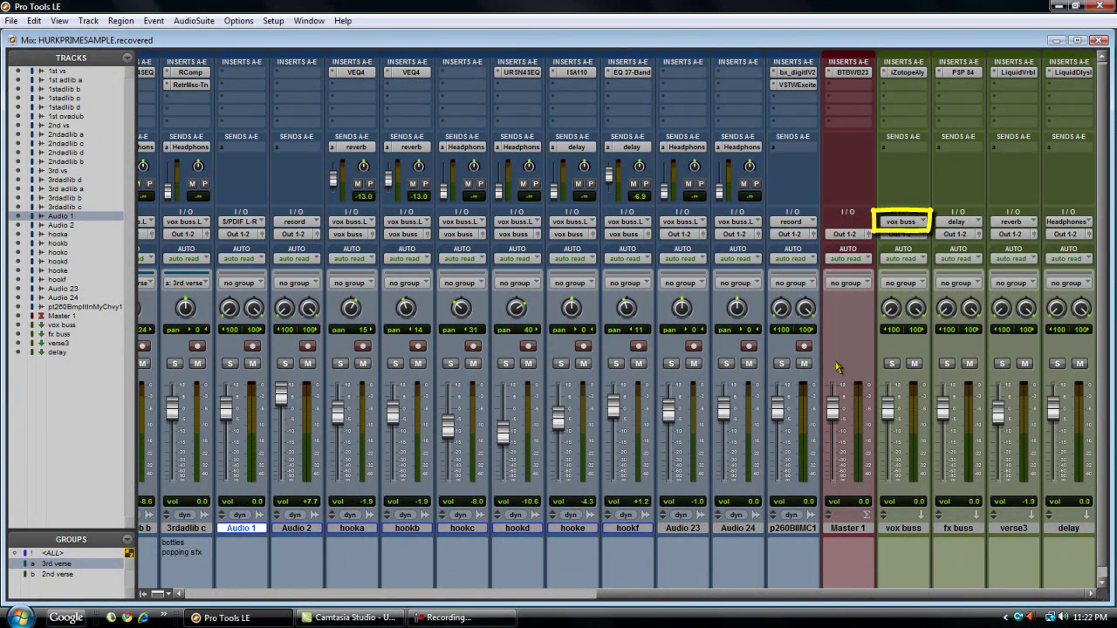
Play the session from 56|2|120, where the hook regions begin, with the Mix window in front
key("space")
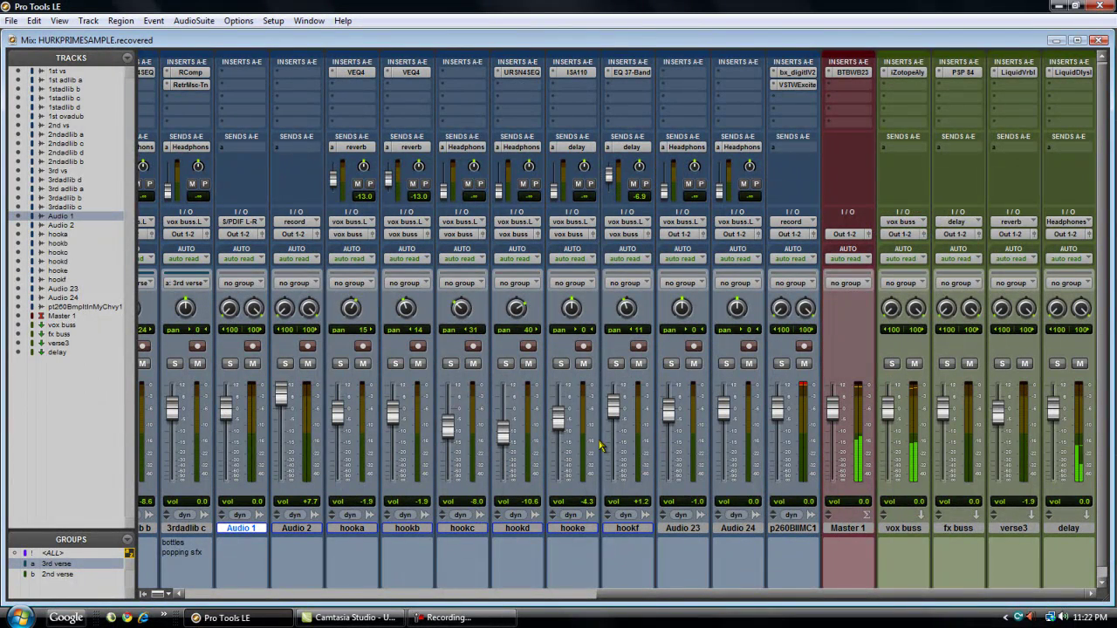
key("ctrl+equal")
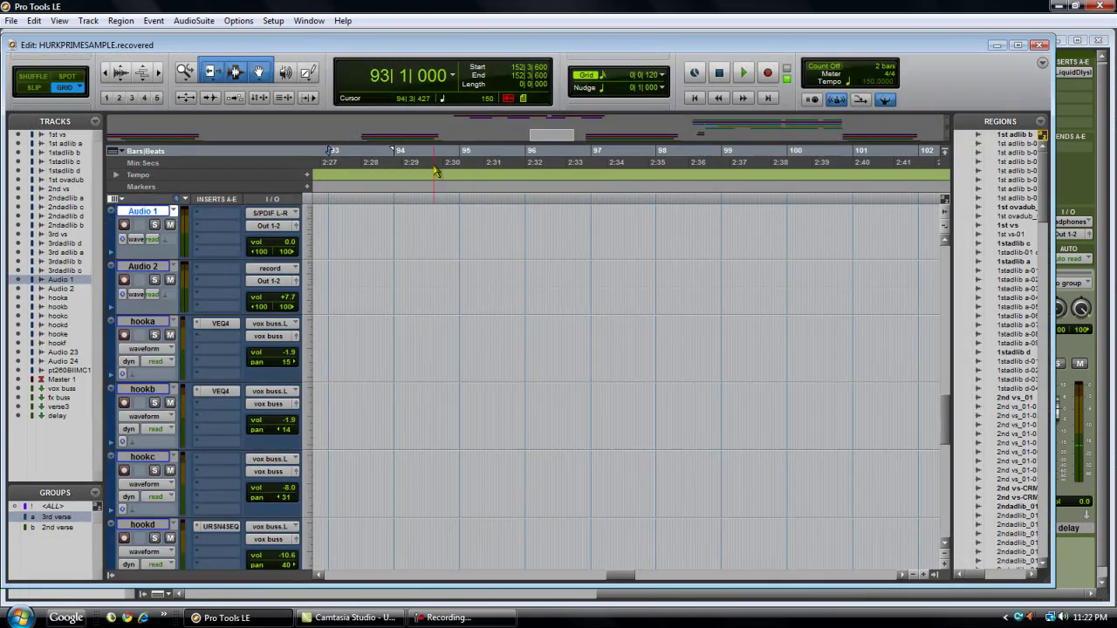
left_click(455, 140)
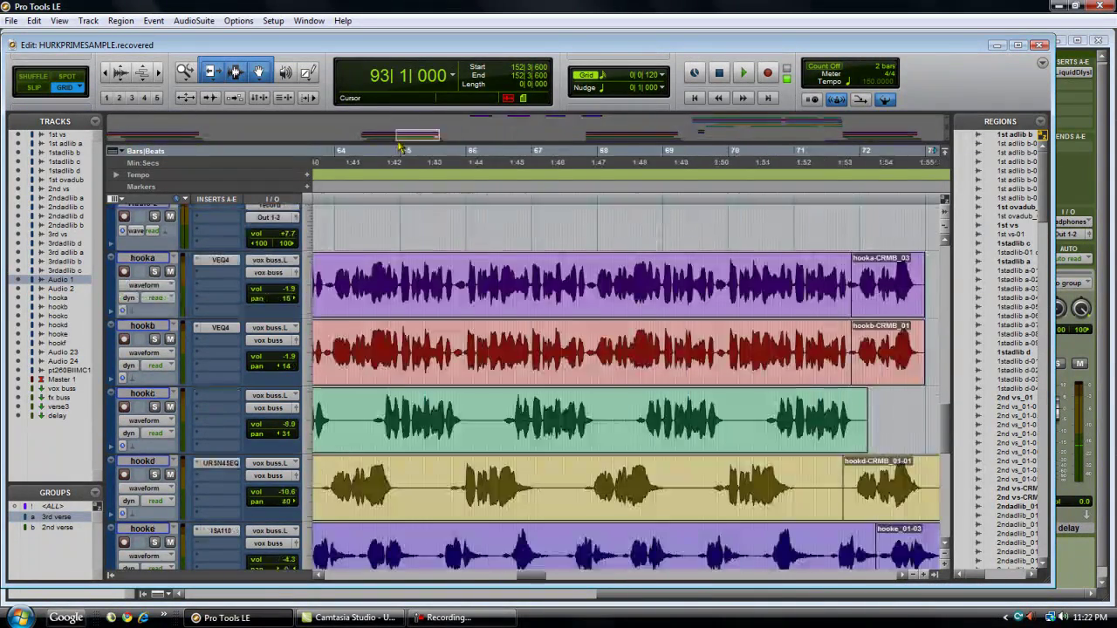
left_click(380, 138)
left_click_drag(380, 138, 363, 139)
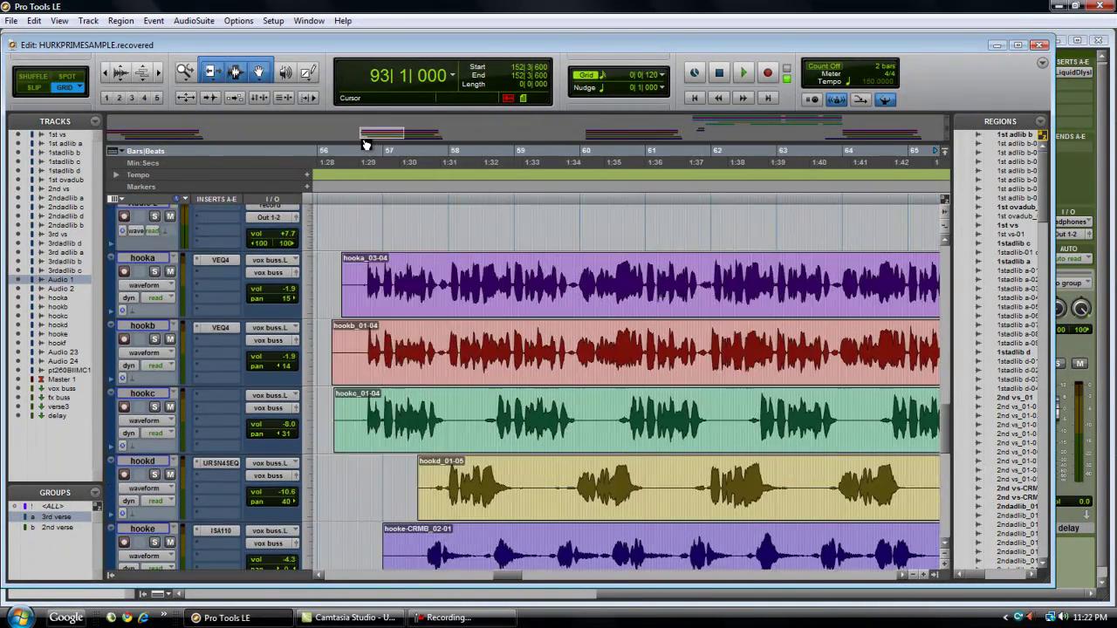
left_click(447, 157)
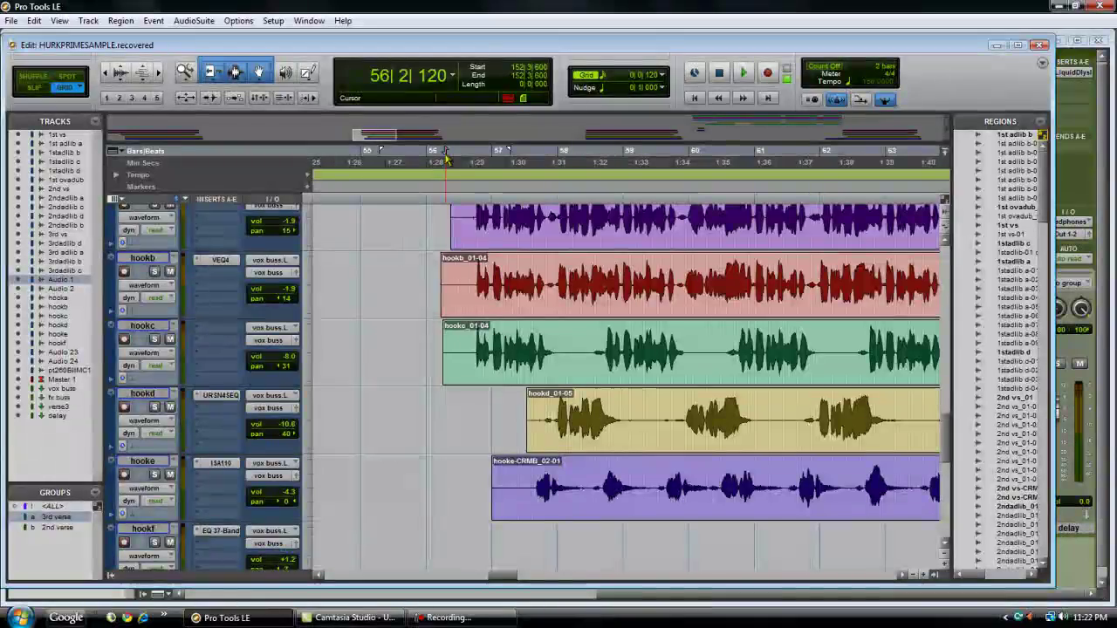
key("ctrl+equal")
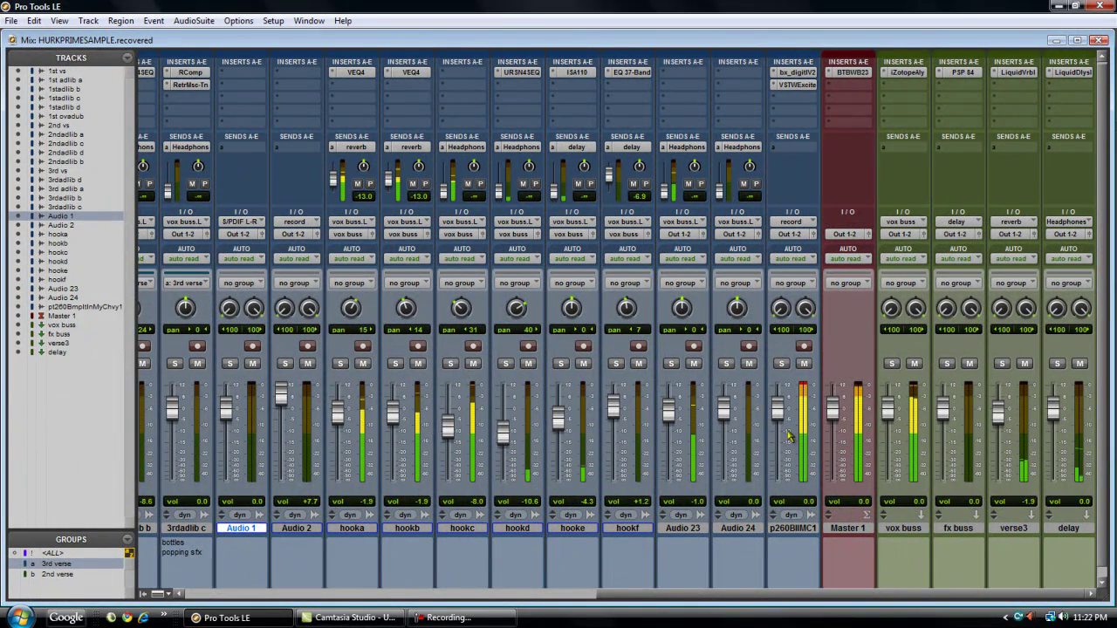
Mute the p260BIIMC1 beat track and solo the vox buss aux track
left_click(804, 363)
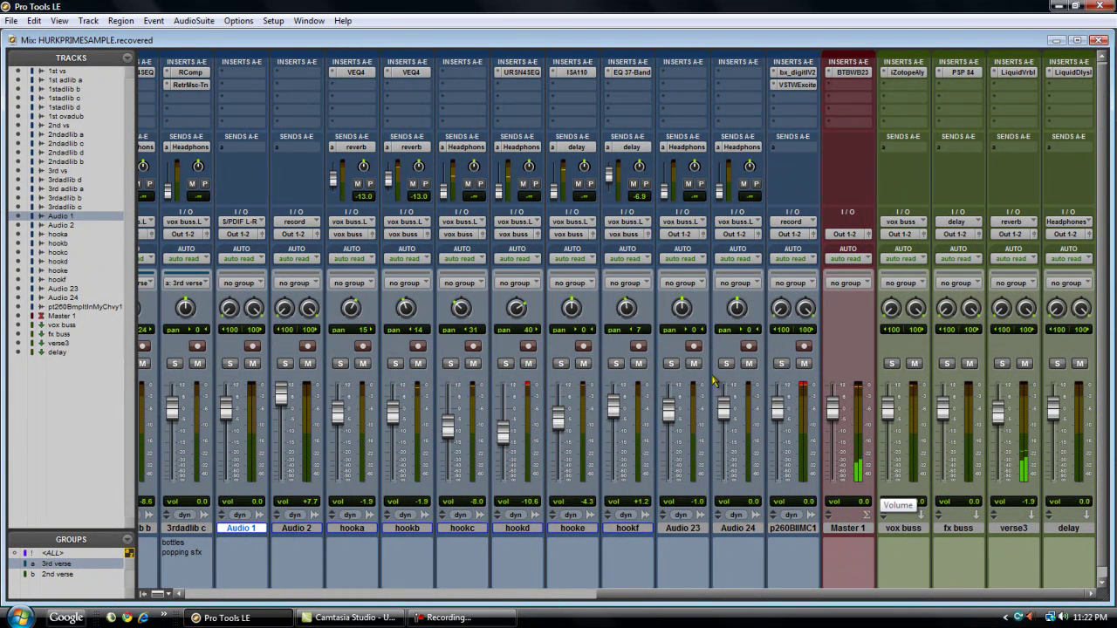
left_click(803, 363)
left_click(804, 363)
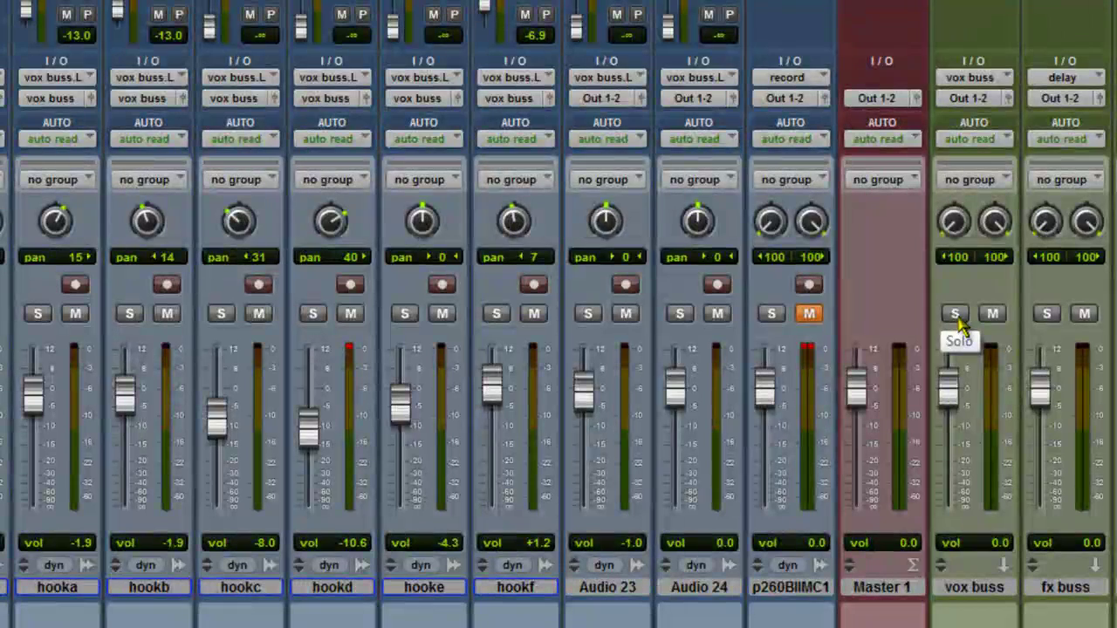
left_click(955, 315)
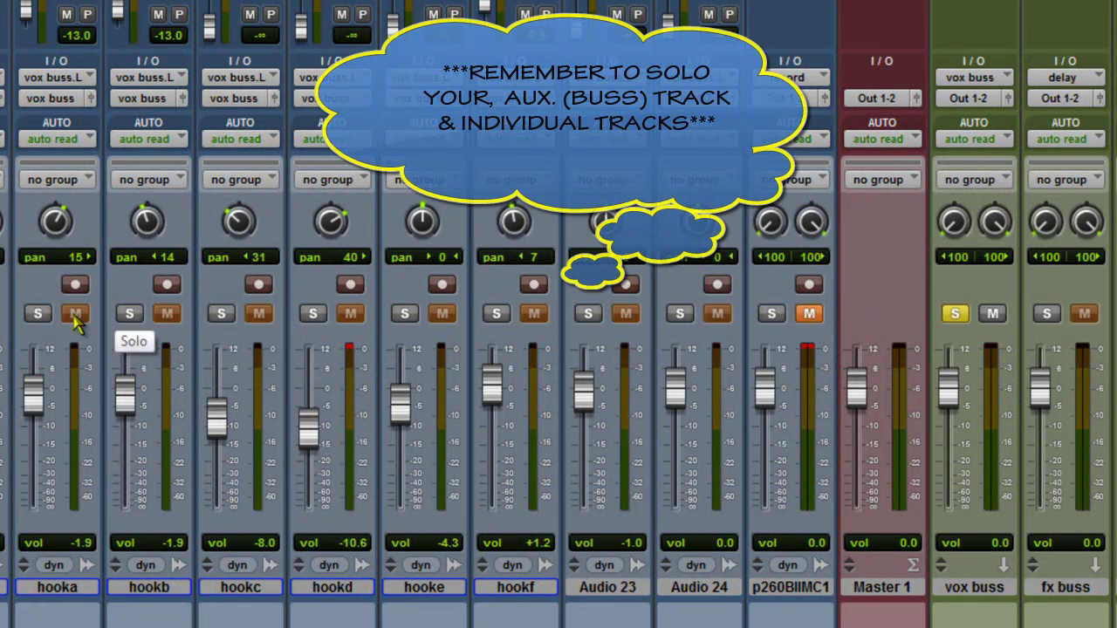
Solo the hooka and hookb tracks for playback through the vox buss, and take the vox buss aux track out of solo
left_click(38, 313)
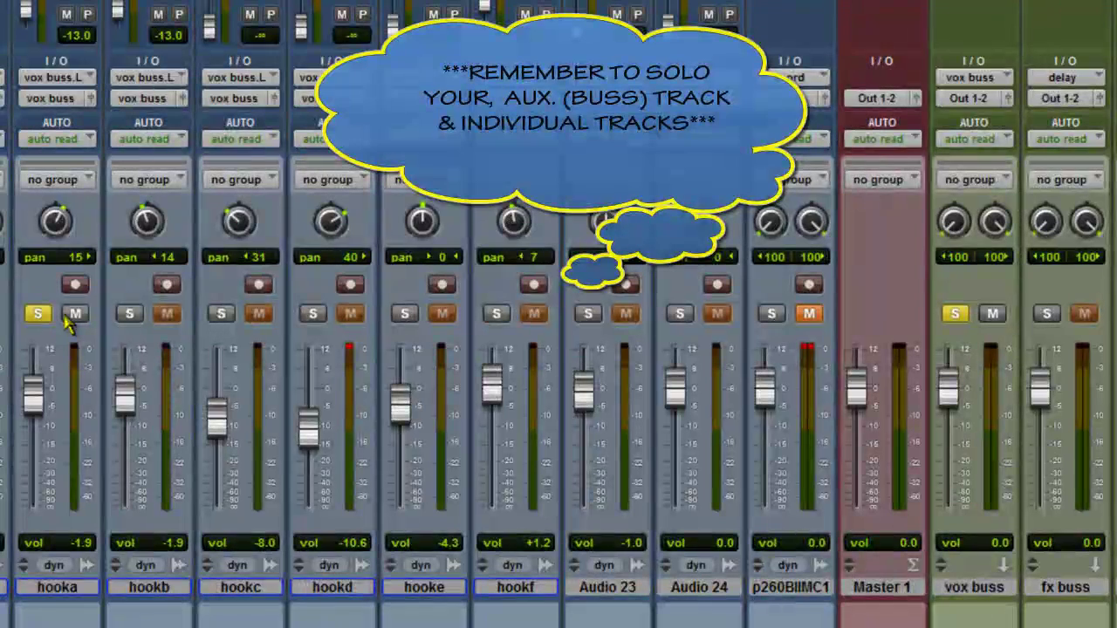
left_click(130, 314)
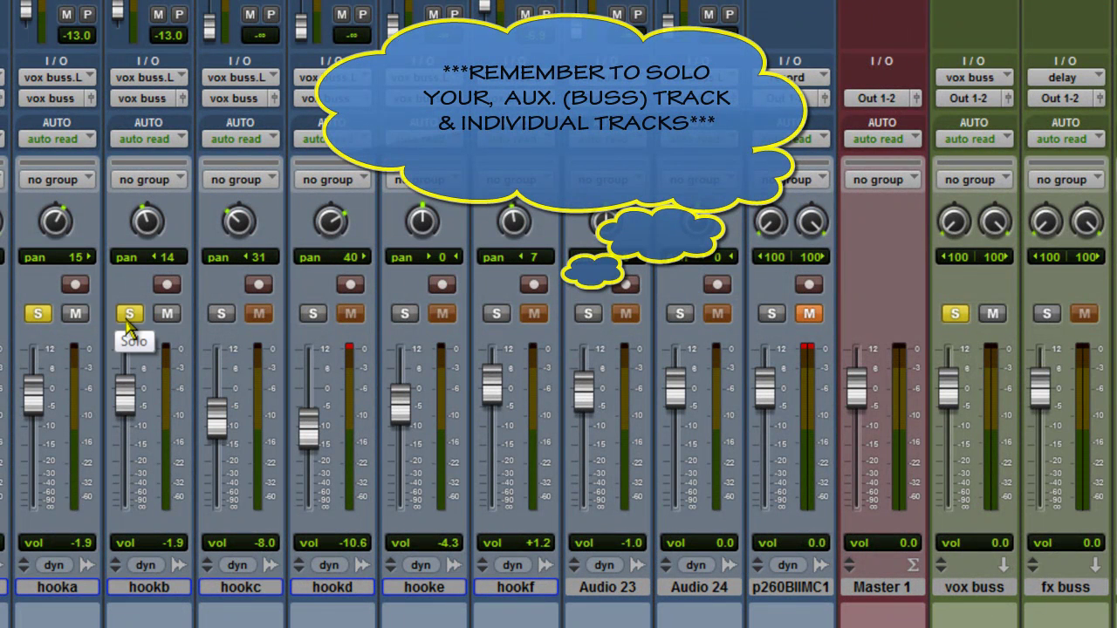
key("space")
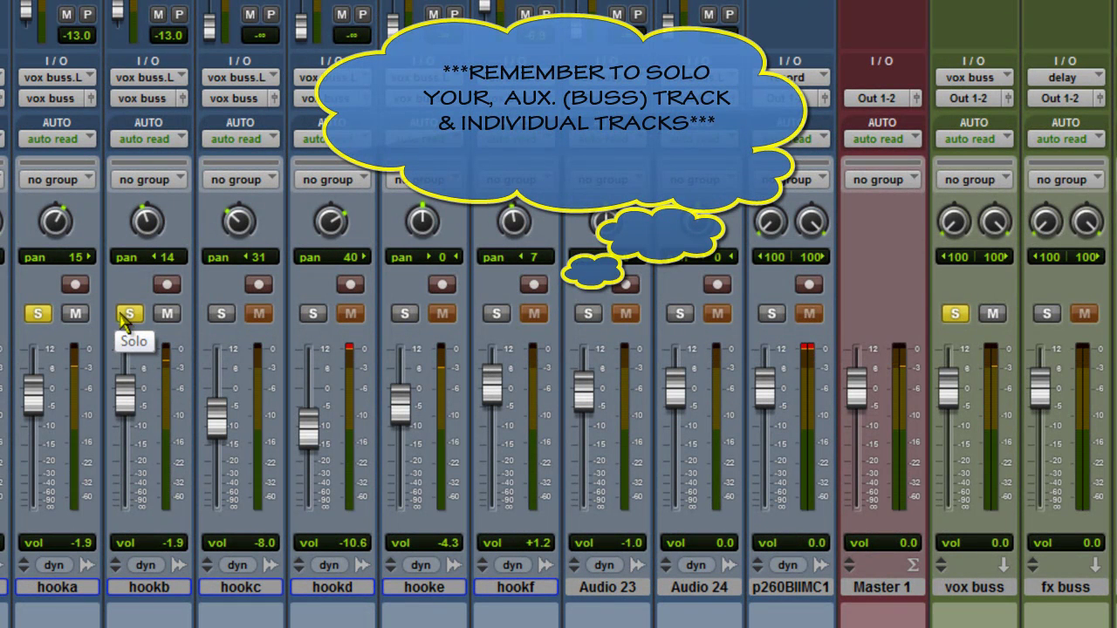
left_click(957, 313)
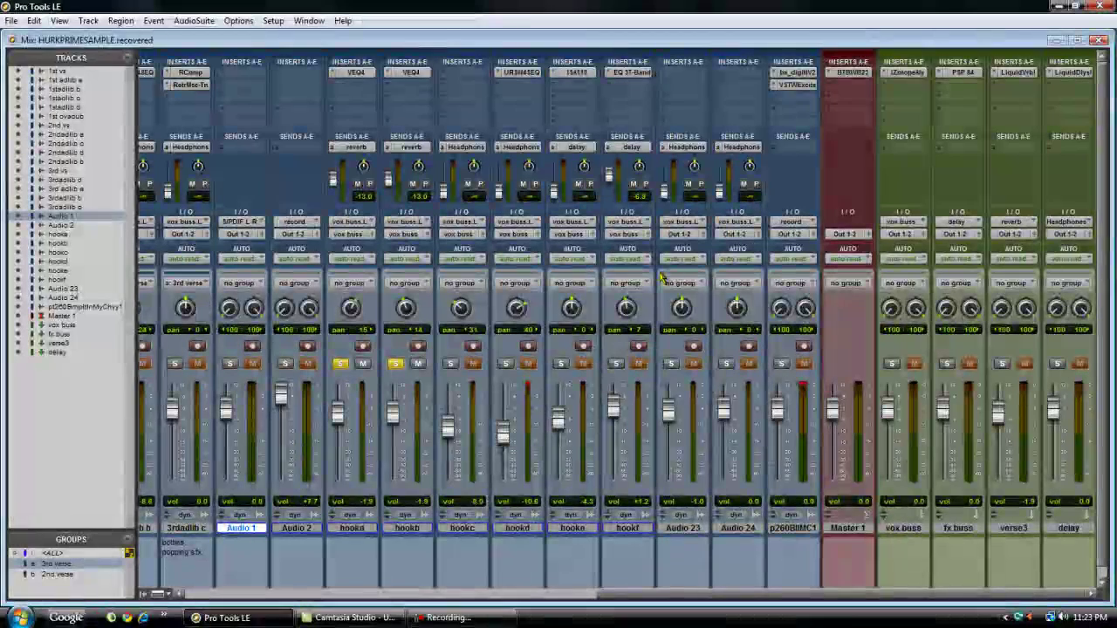
Examine the iZotope Alloy insert on the vox buss with its Vocals presets, and the VEQ4 insert on hooka
left_click(900, 76)
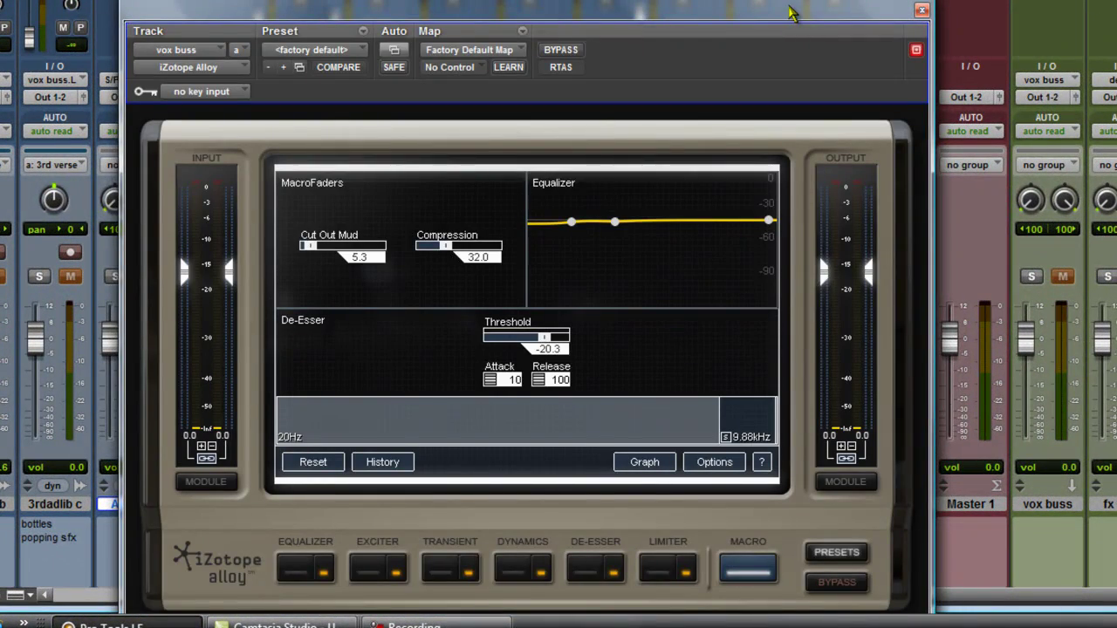
left_click_drag(794, 11, 799, 0)
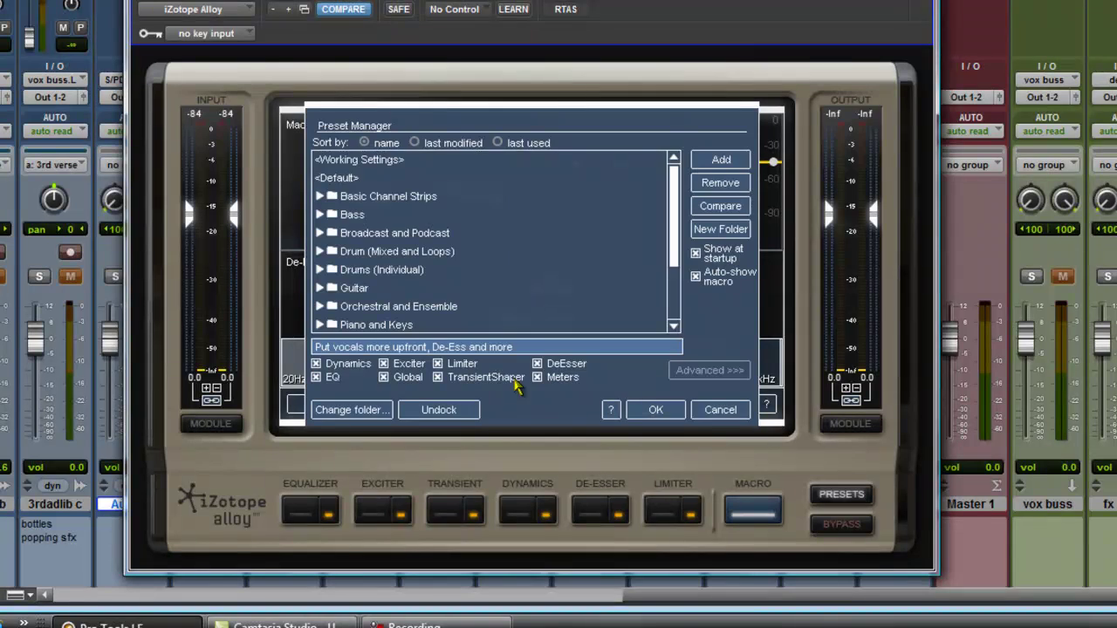
left_click_drag(672, 244, 677, 292)
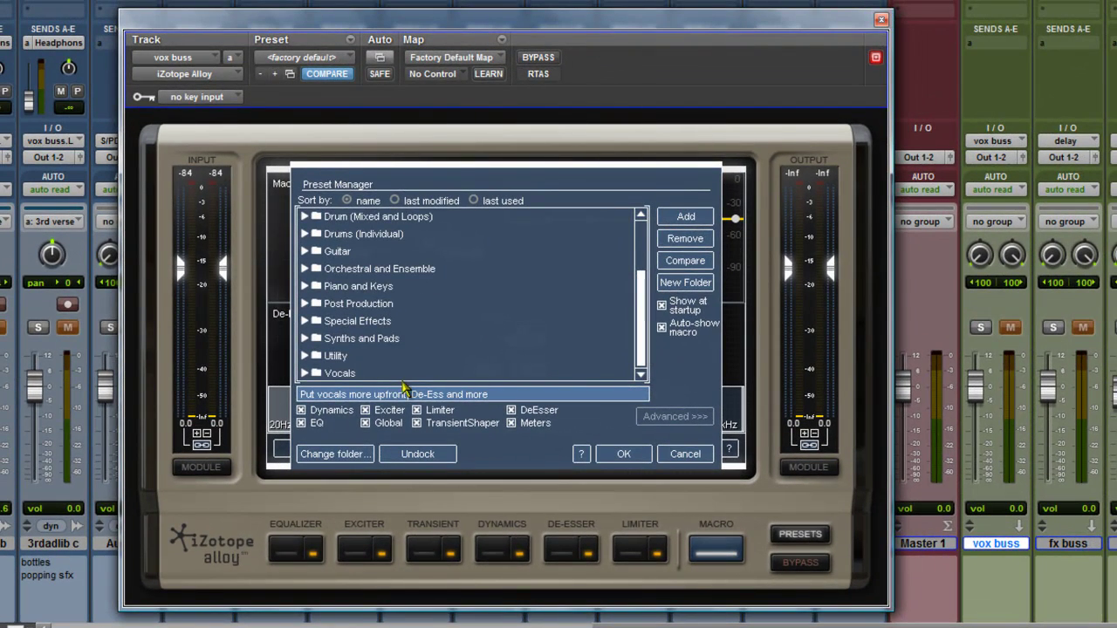
left_click(334, 375)
left_click_drag(644, 276, 644, 353)
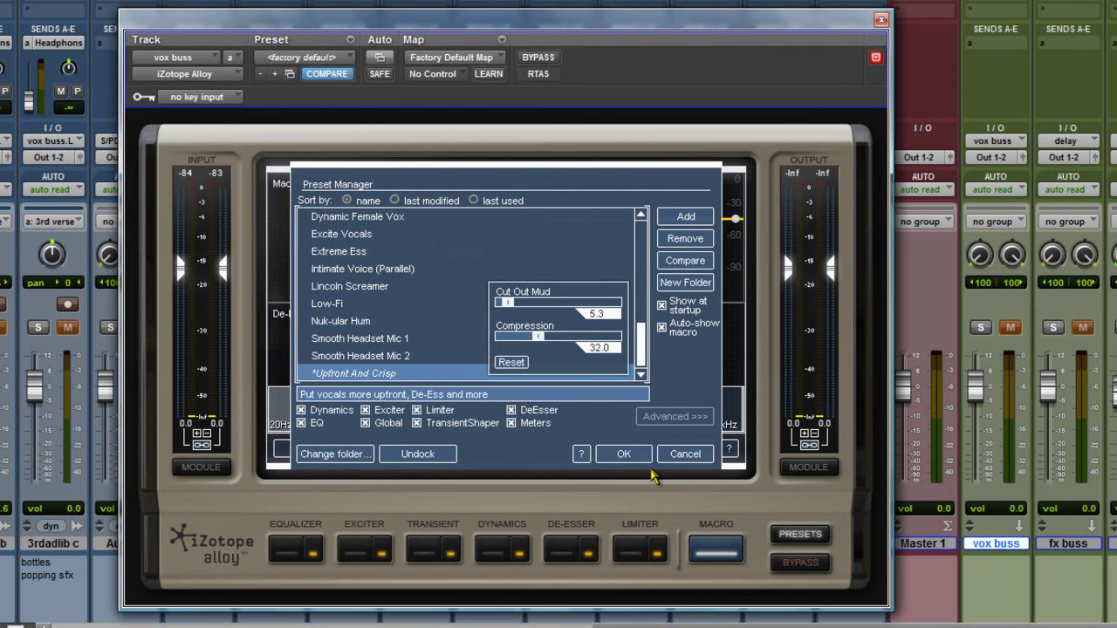
left_click(685, 455)
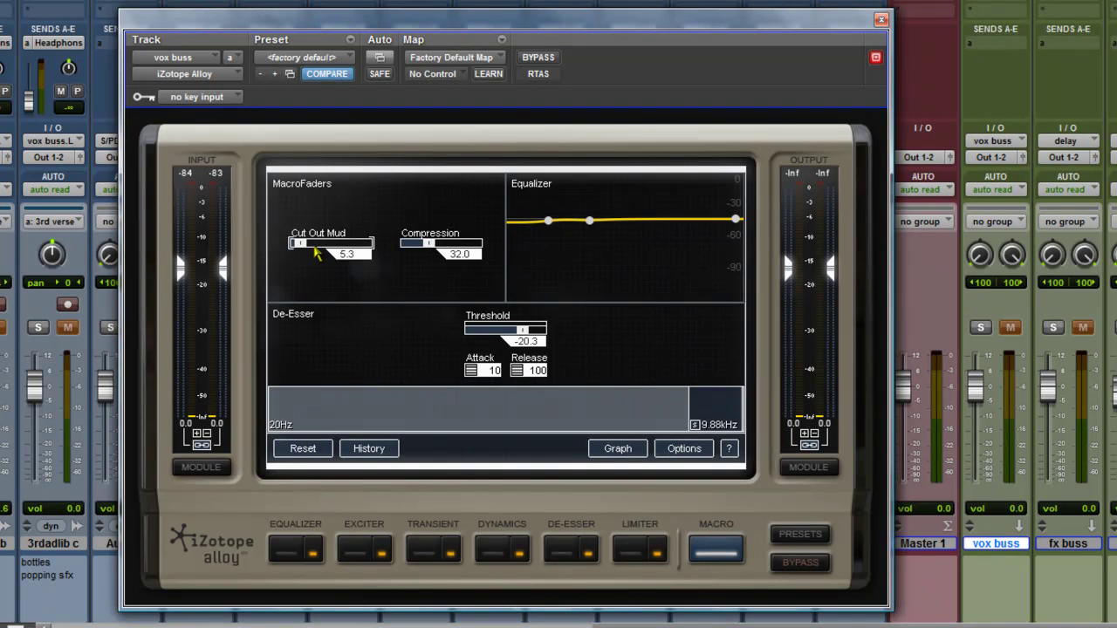
left_click(880, 20)
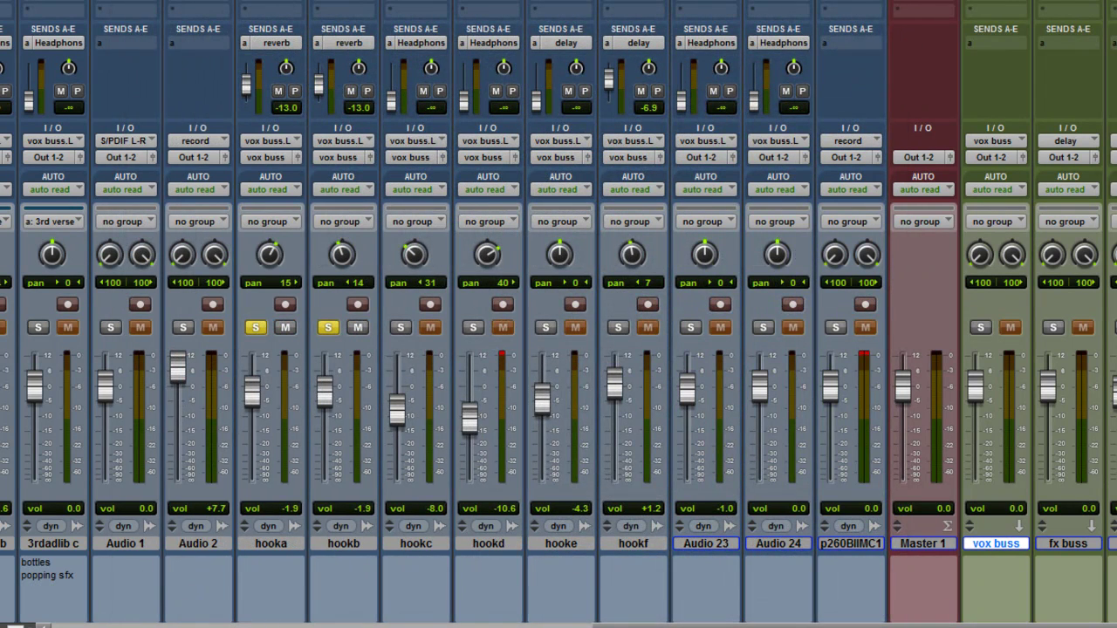
left_click(270, 5)
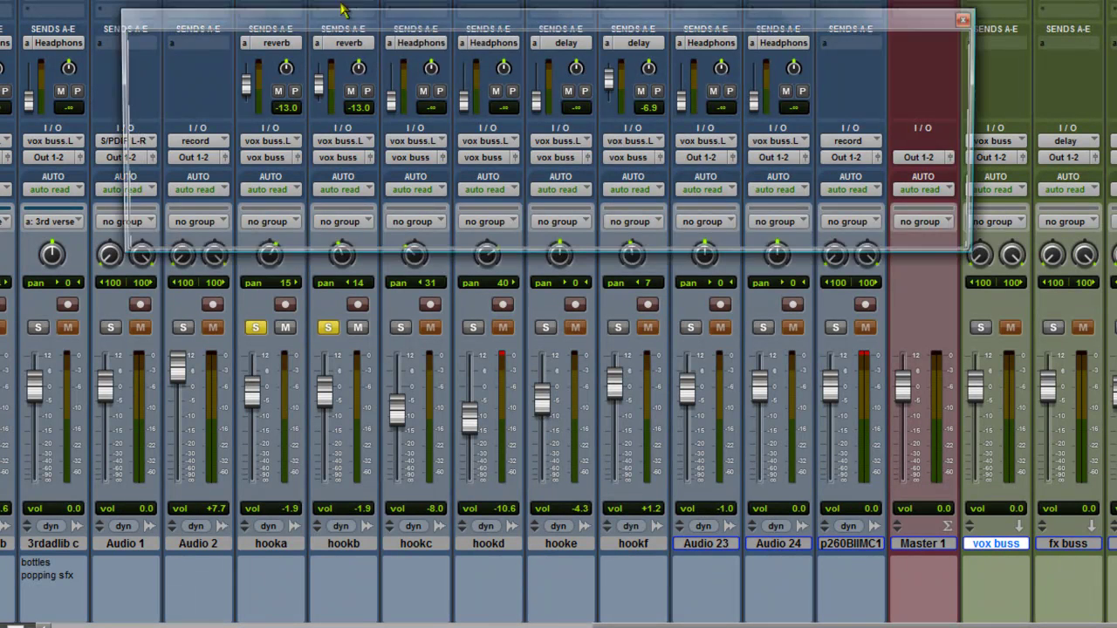
left_click(965, 20)
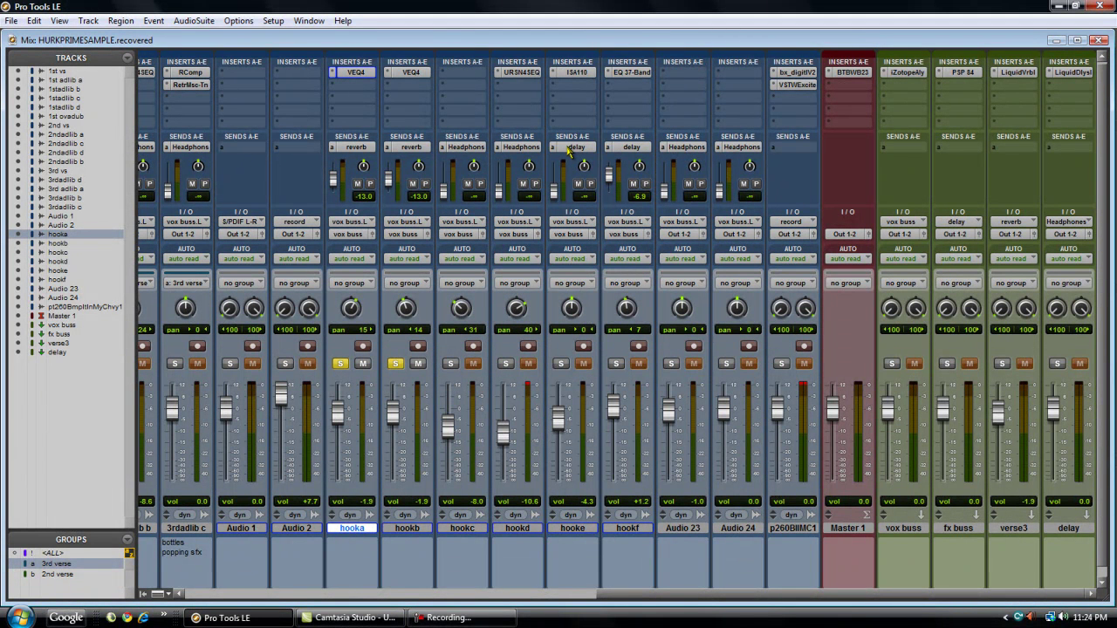
Remove the Headphones send from the hookd track by setting send a to no send
left_click(516, 148)
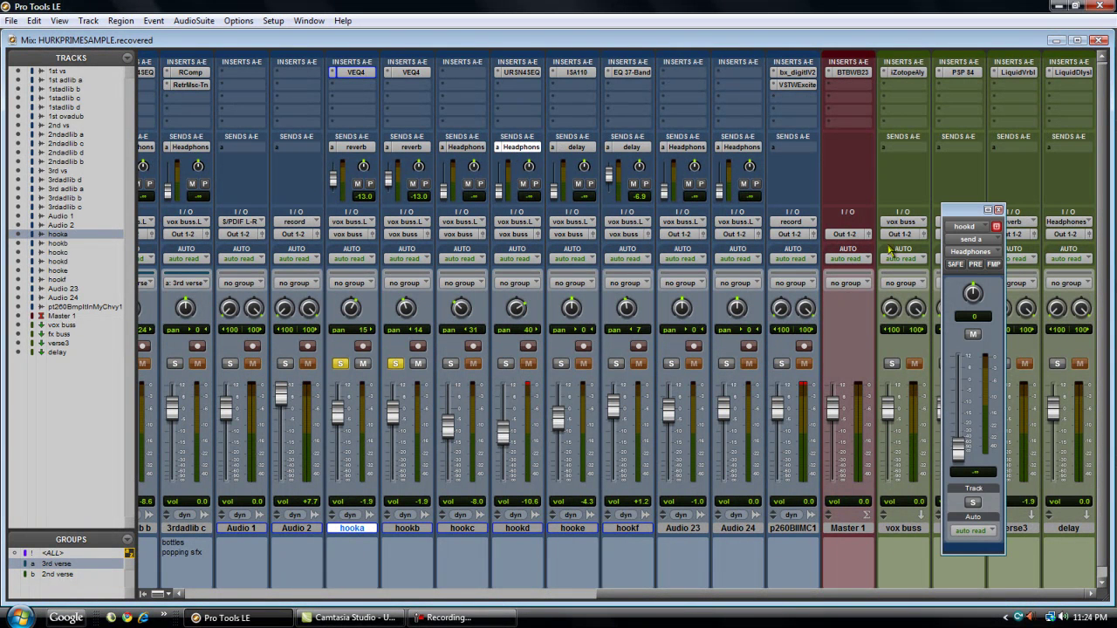
left_click(983, 253)
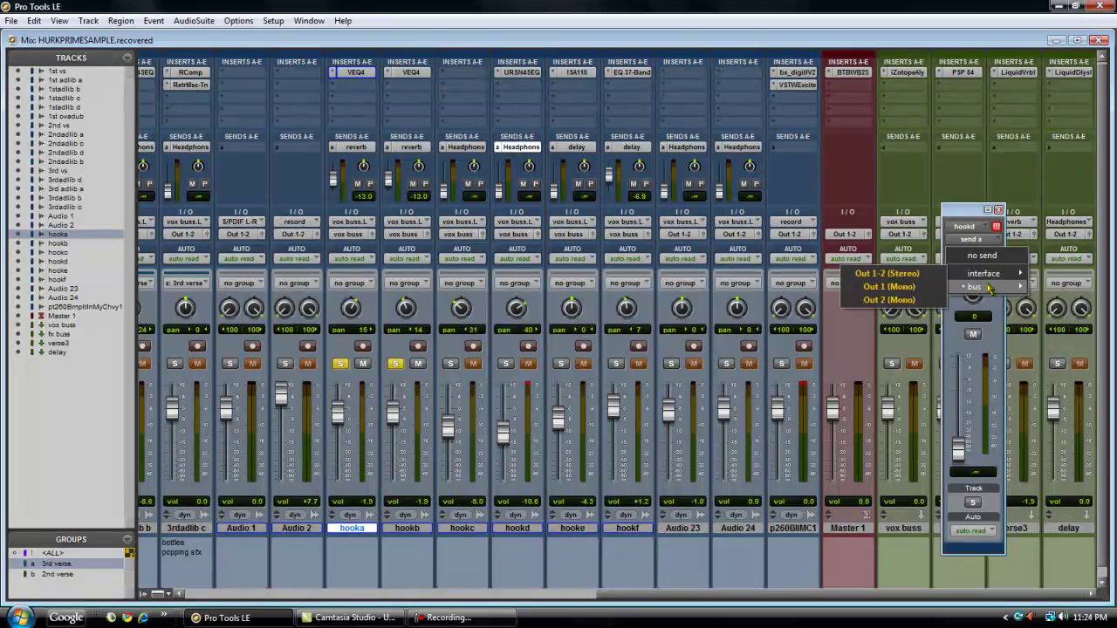
mouse_move(989, 288)
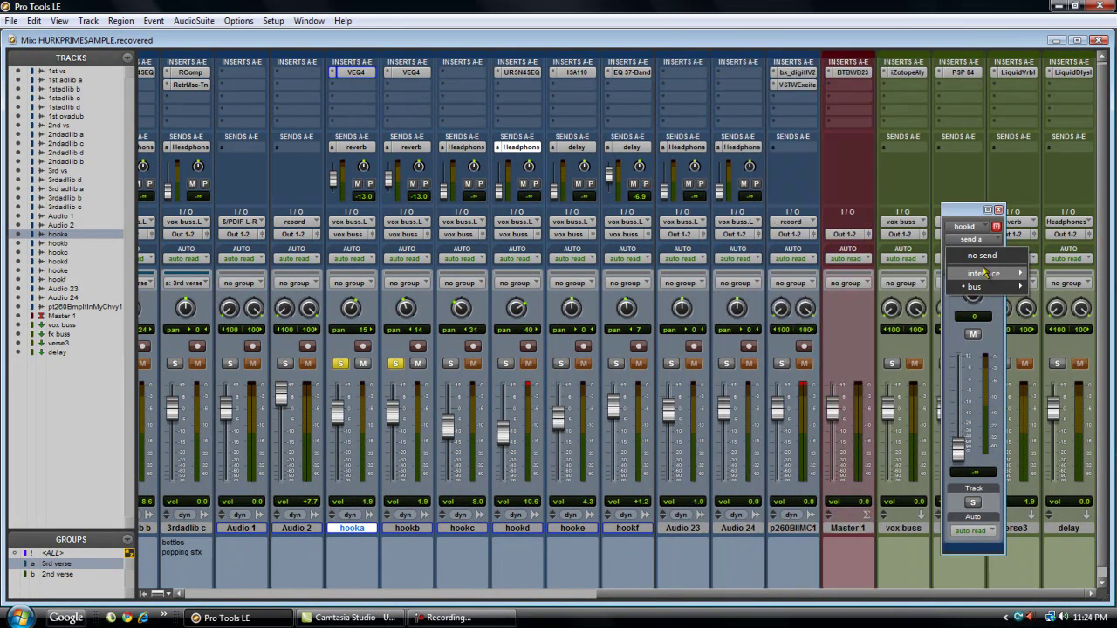
left_click(982, 255)
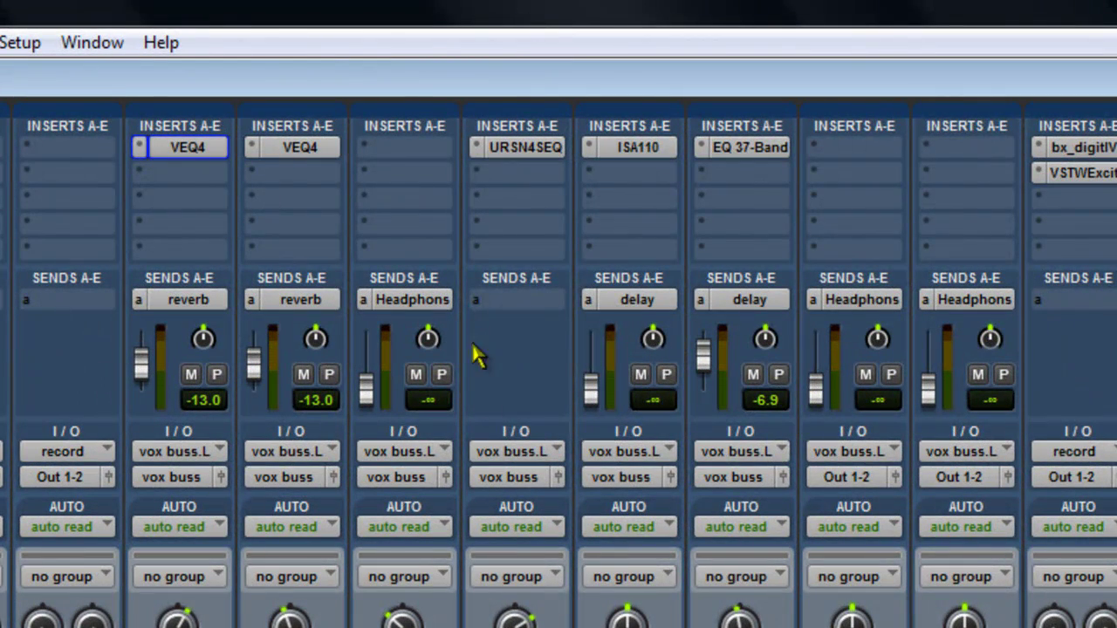
Assign send a of the hookd track to the delay (Stereo) bus
left_click(481, 304)
mouse_move(534, 375)
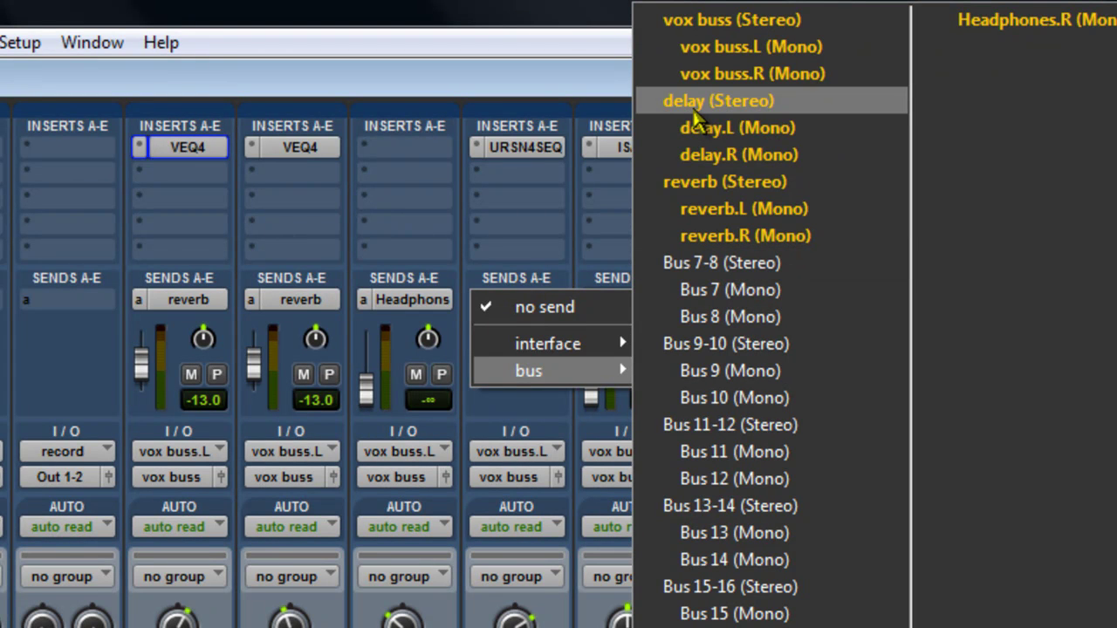
left_click(694, 106)
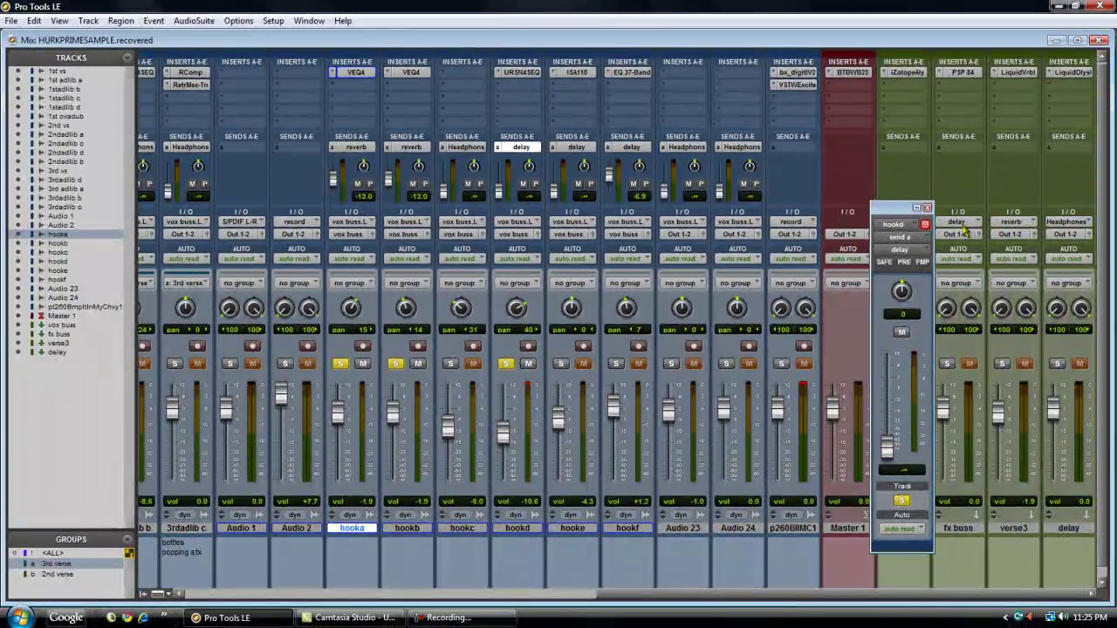
Examine the PSP 84 delay plug-in inserted on the fx buss aux track
left_click_drag(914, 206, 869, 207)
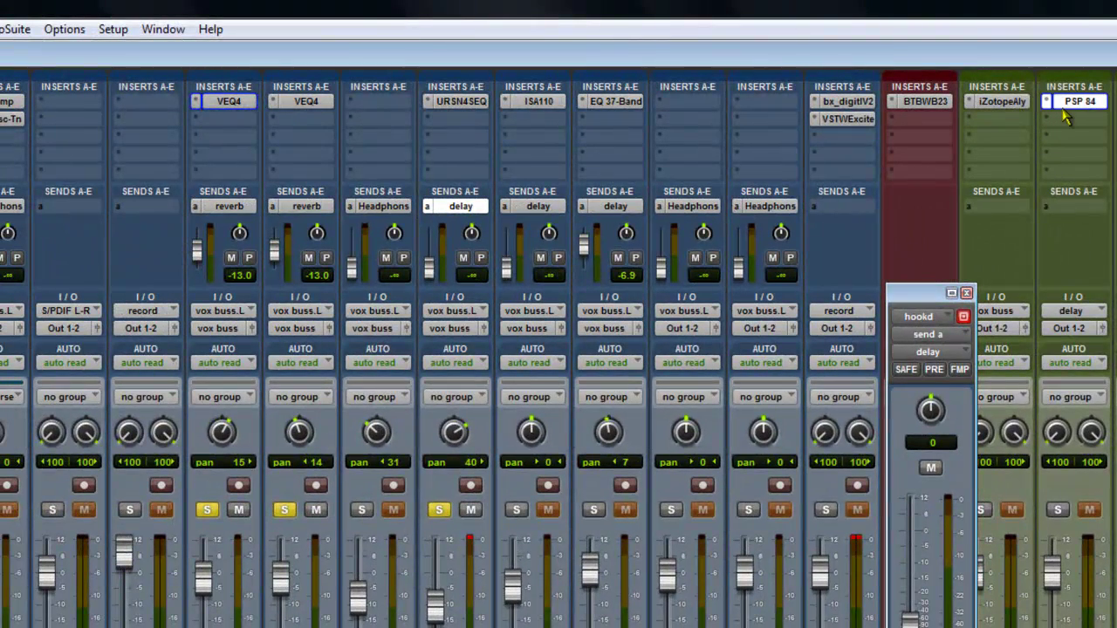
left_click(1067, 103)
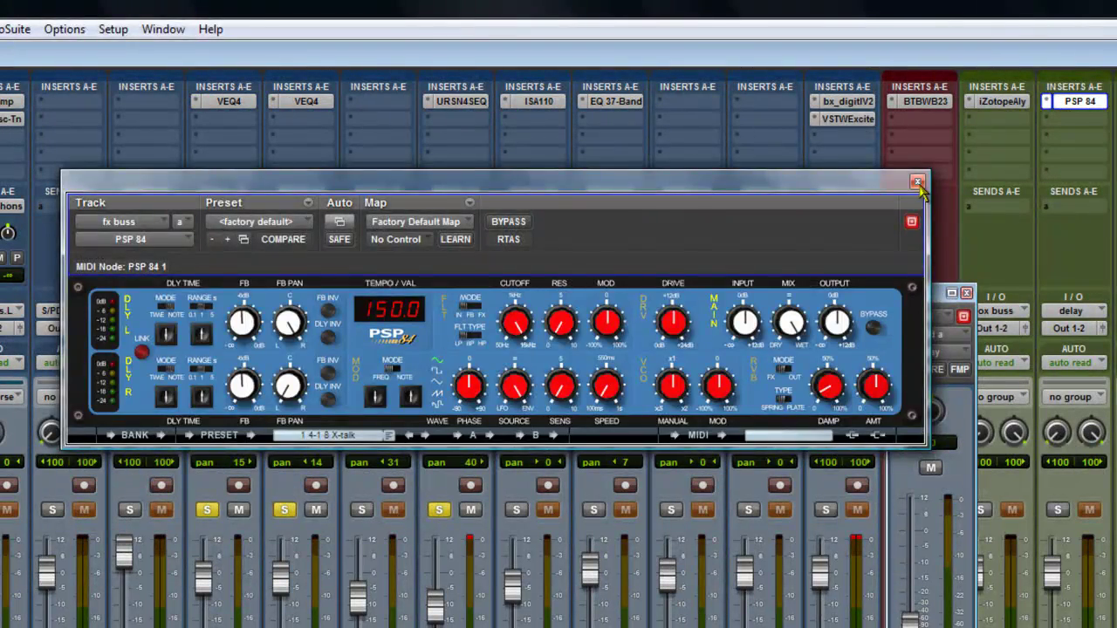
left_click(918, 183)
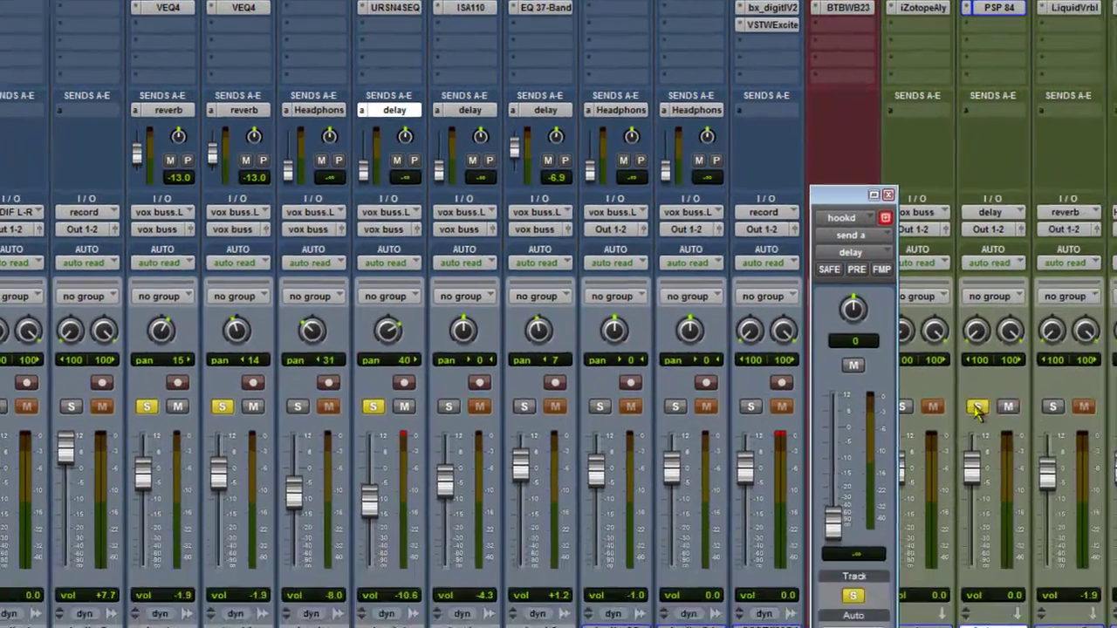
Solo the fx buss and vox buss aux tracks, and take hookb and hooka out of solo
left_click(1051, 502)
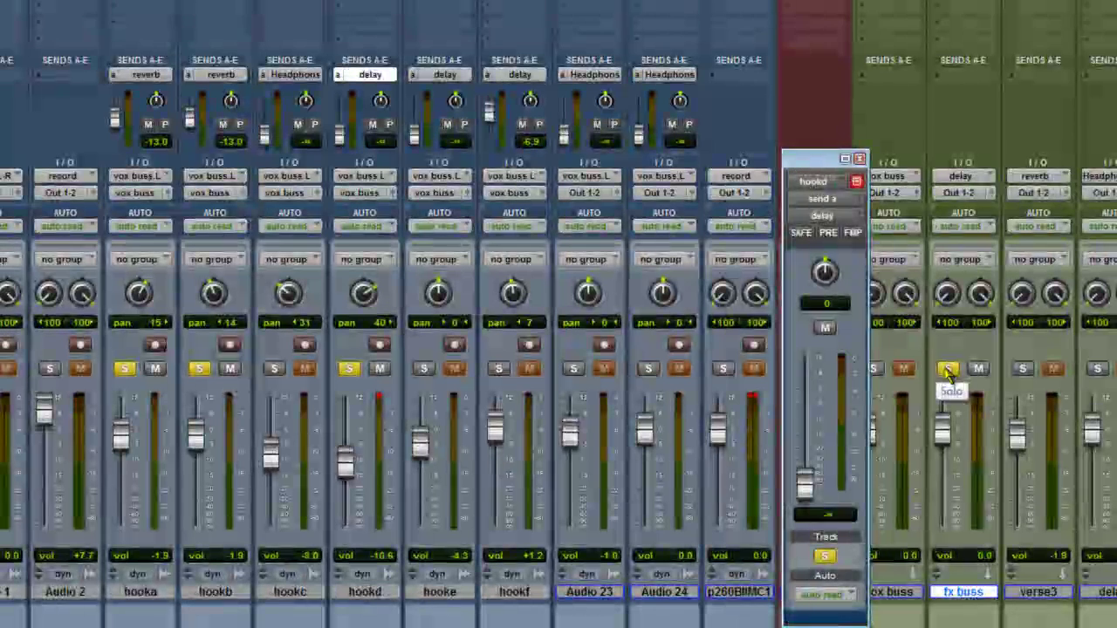
left_click(873, 369)
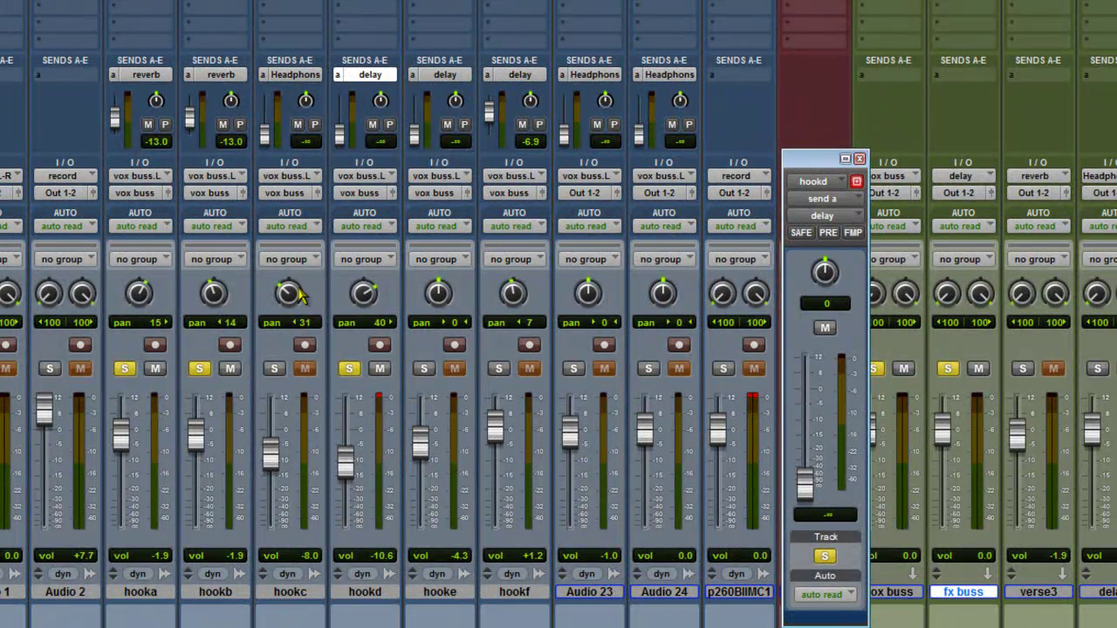
left_click(199, 368)
left_click(124, 368)
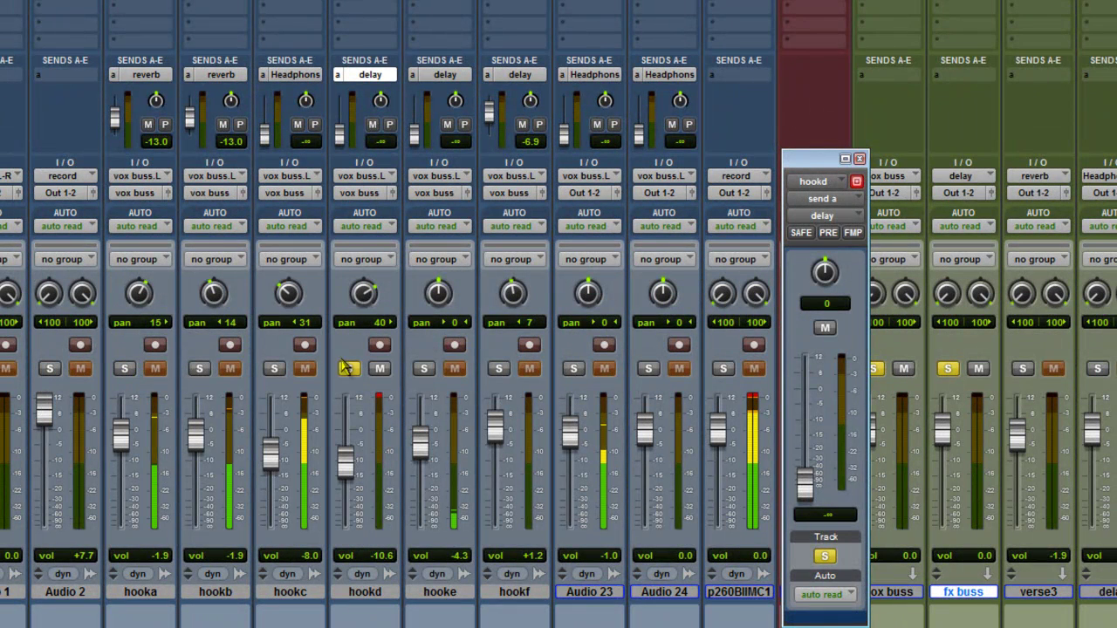
Audition hookd's delay send by raising its level to -6.9 dB and above, return it to −∞, and close the send window
left_click_drag(343, 149, 340, 118)
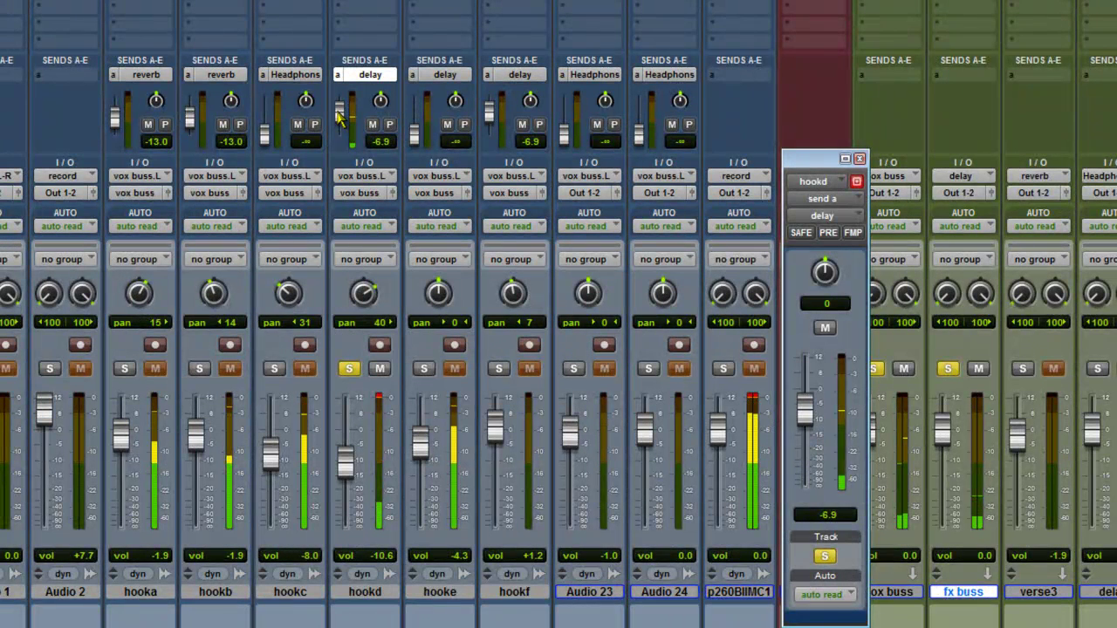
left_click_drag(804, 422, 810, 397)
left_click_drag(808, 395, 815, 514)
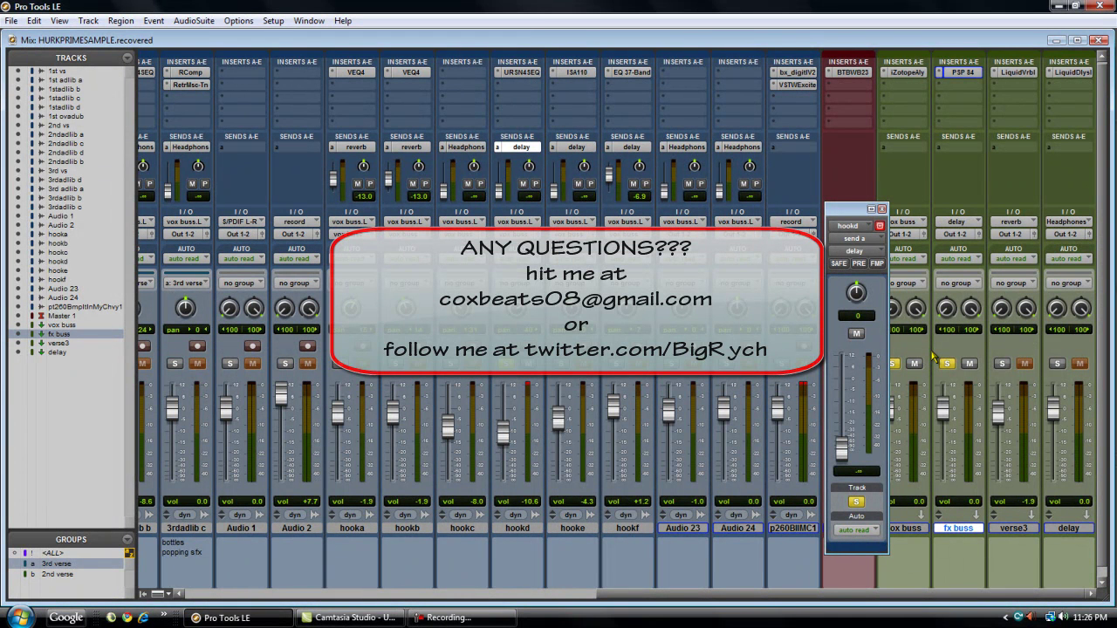
left_click(881, 209)
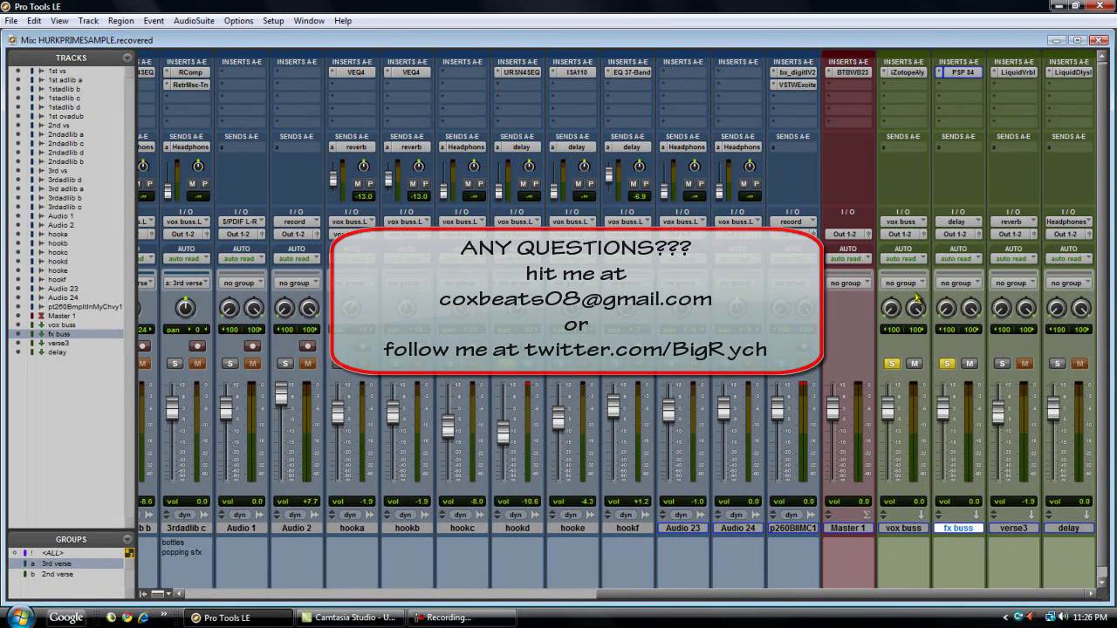